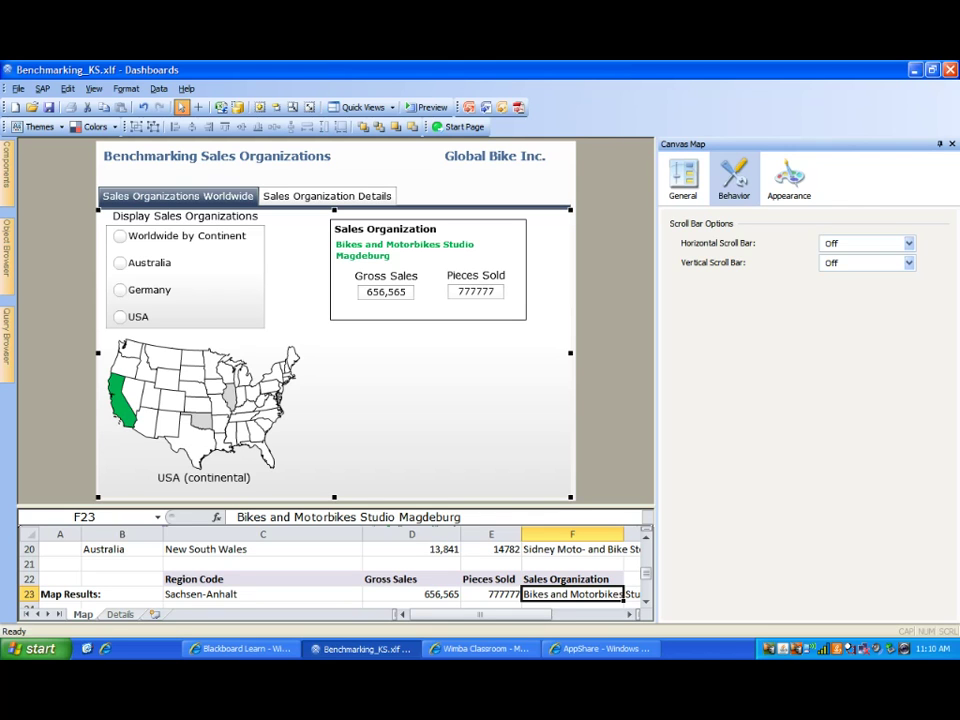
Add a Combo Box selector to the Sales Organization Details tab, place it in the canvas's upper-left corner and widen it slightly.
click(326, 196)
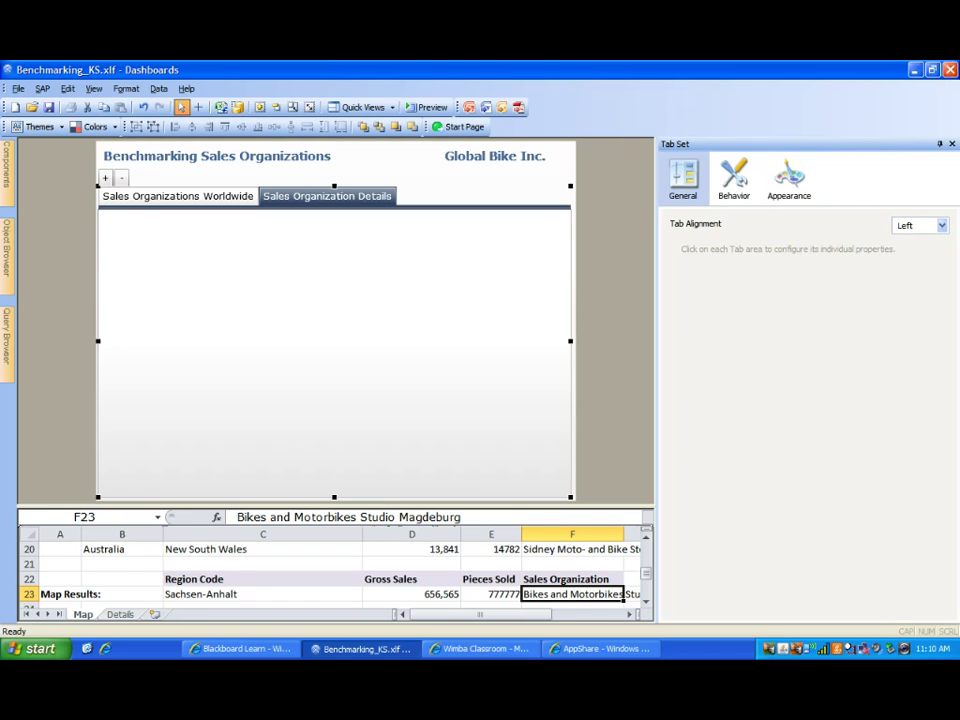
mouse_move(7, 165)
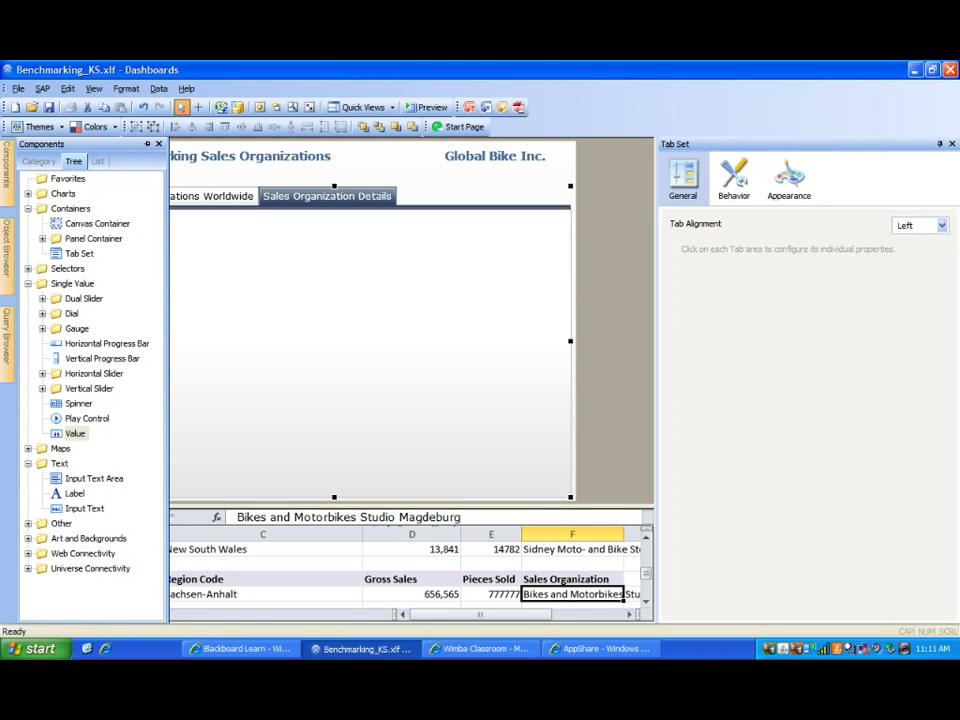
scroll(90, 370, down, 1)
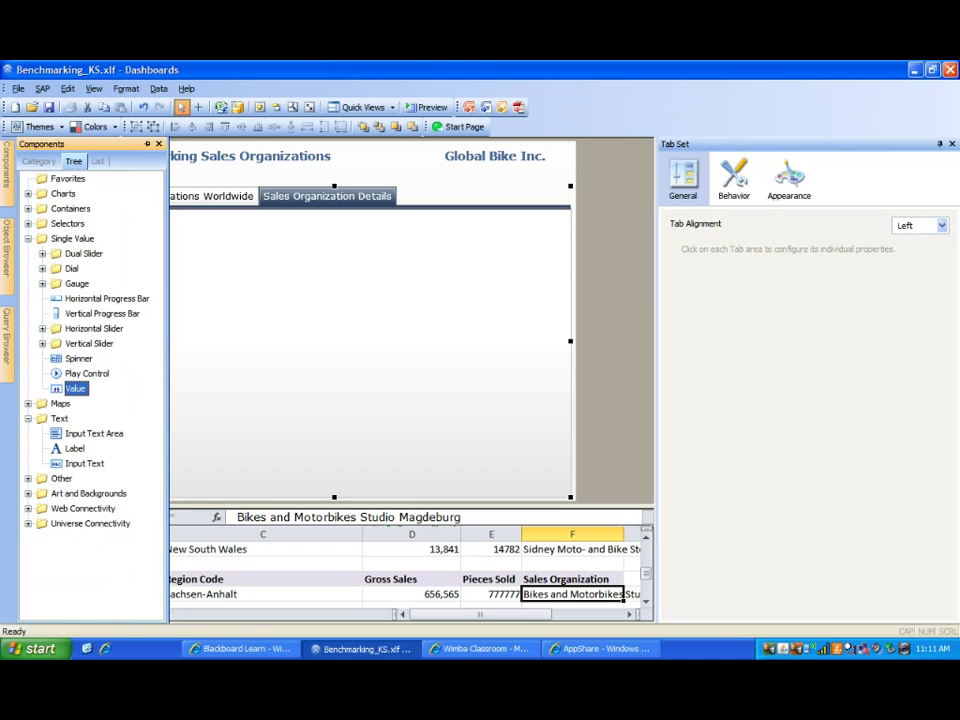
click(28, 238)
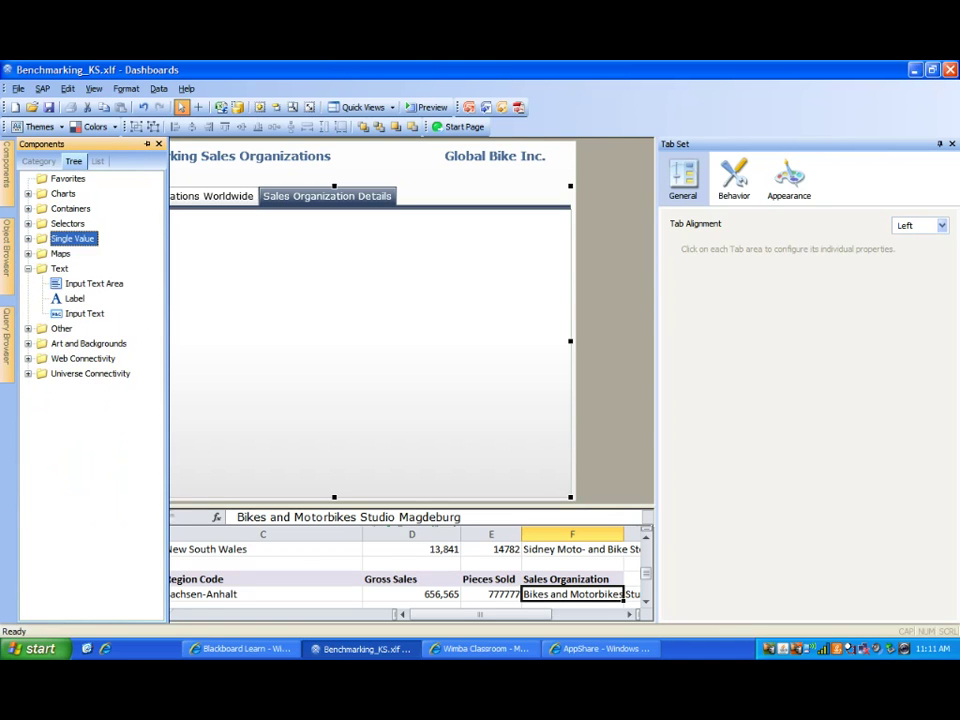
click(28, 268)
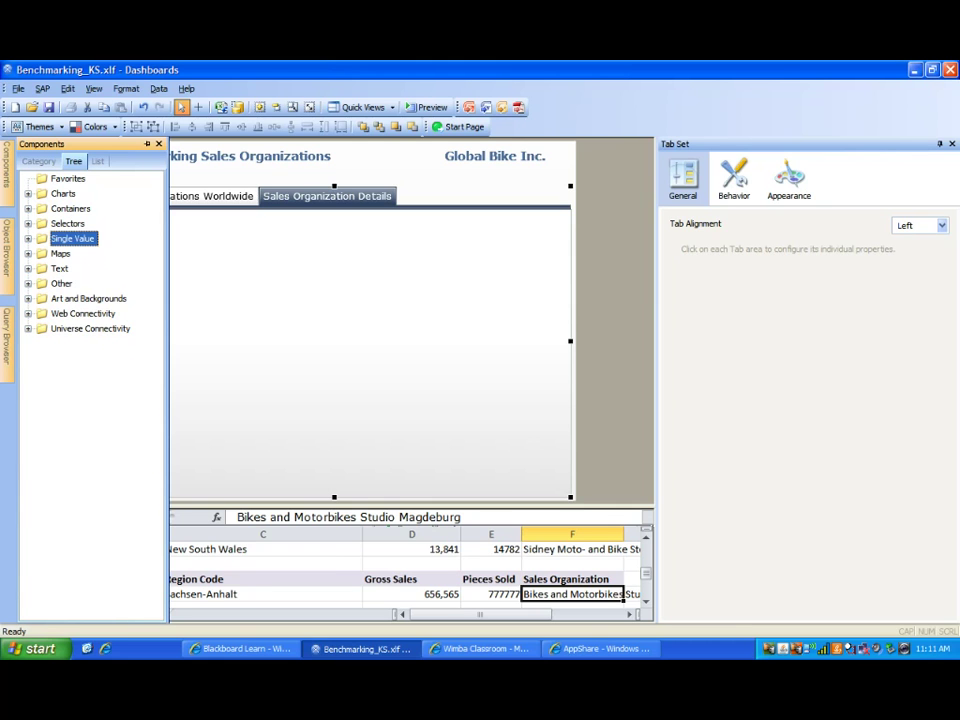
click(28, 223)
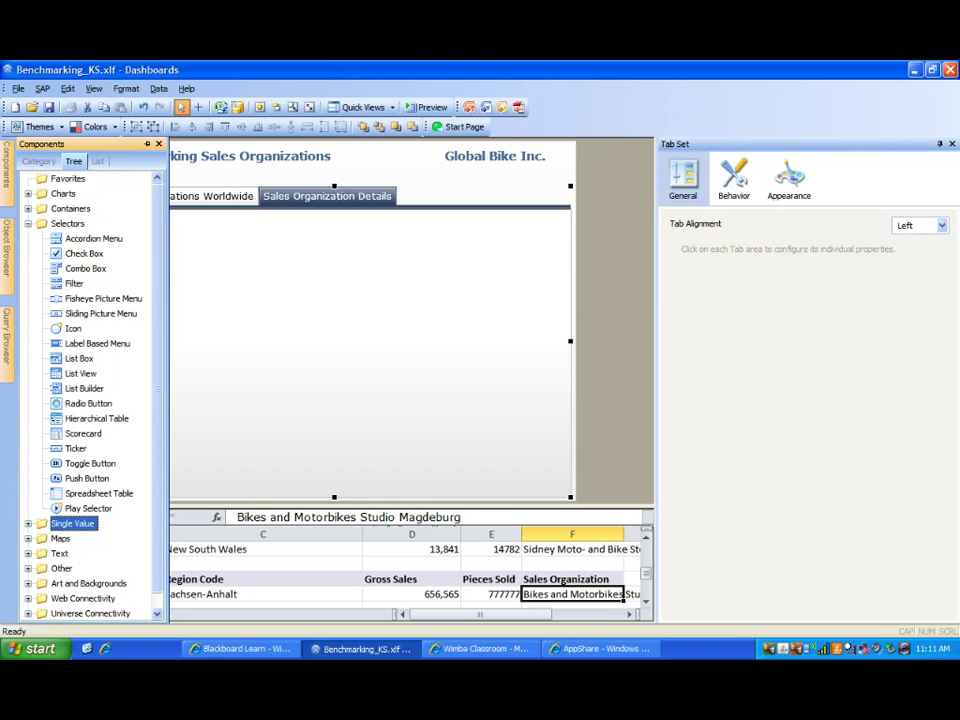
click(85, 268)
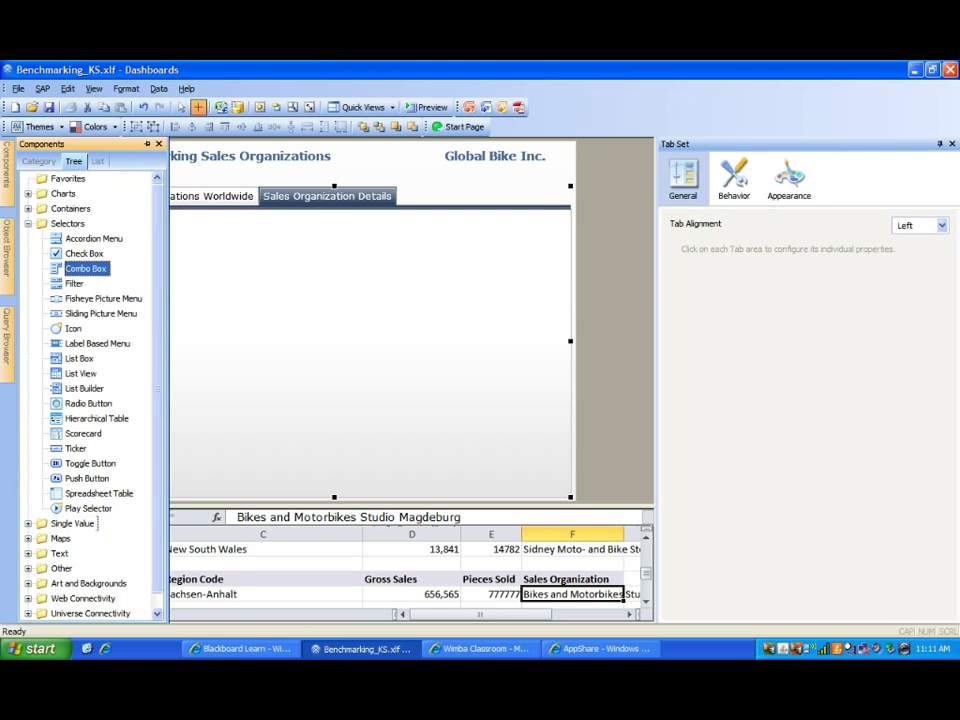
click(184, 249)
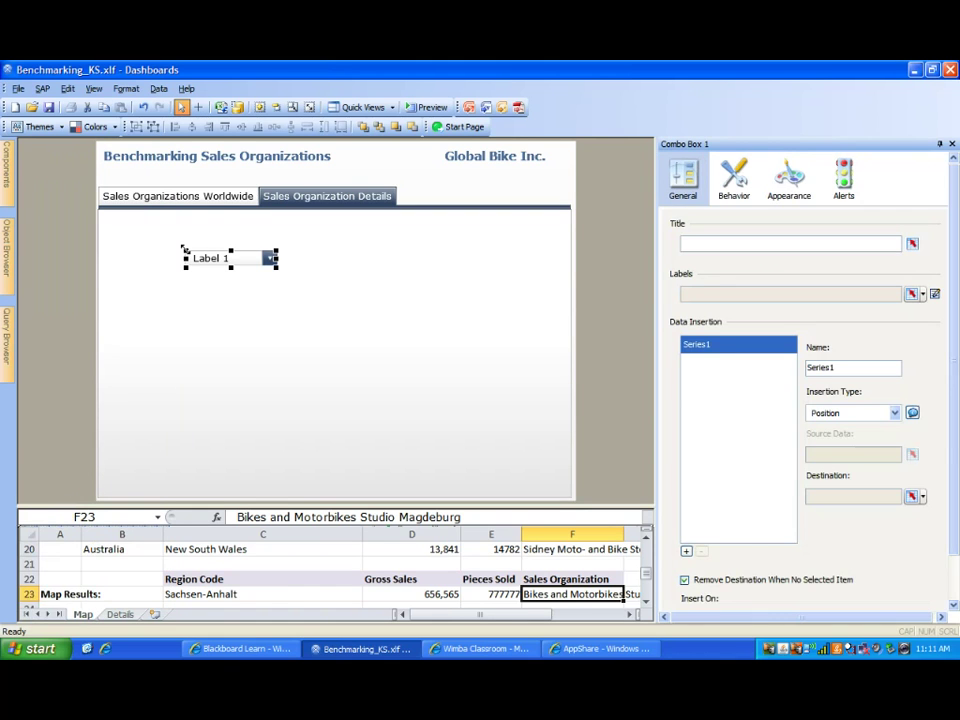
drag(190, 254, 104, 225)
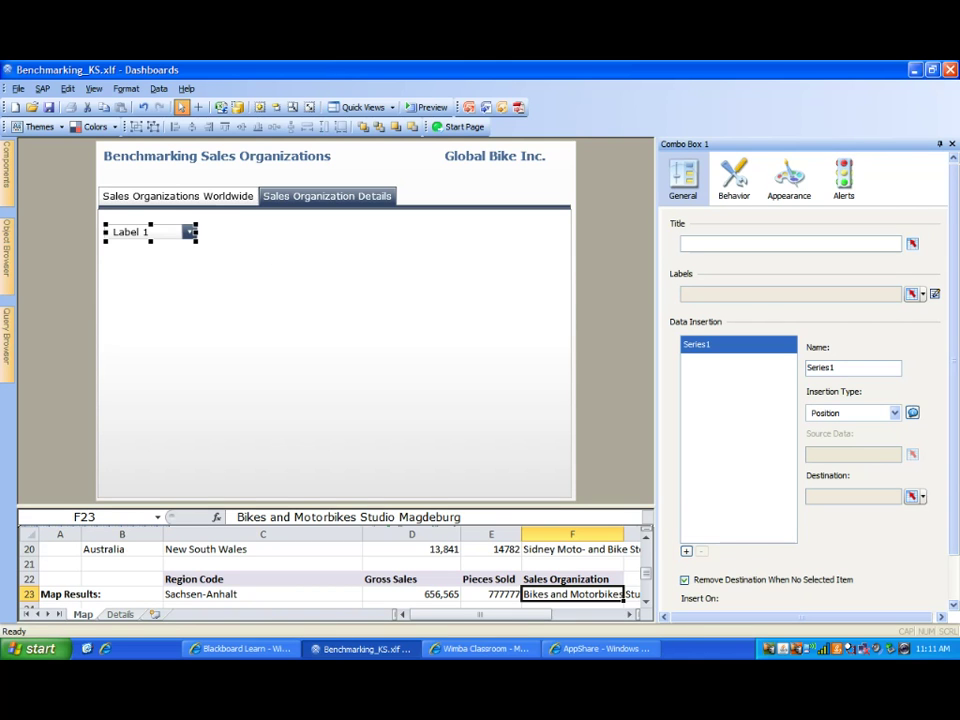
drag(196, 239, 209, 232)
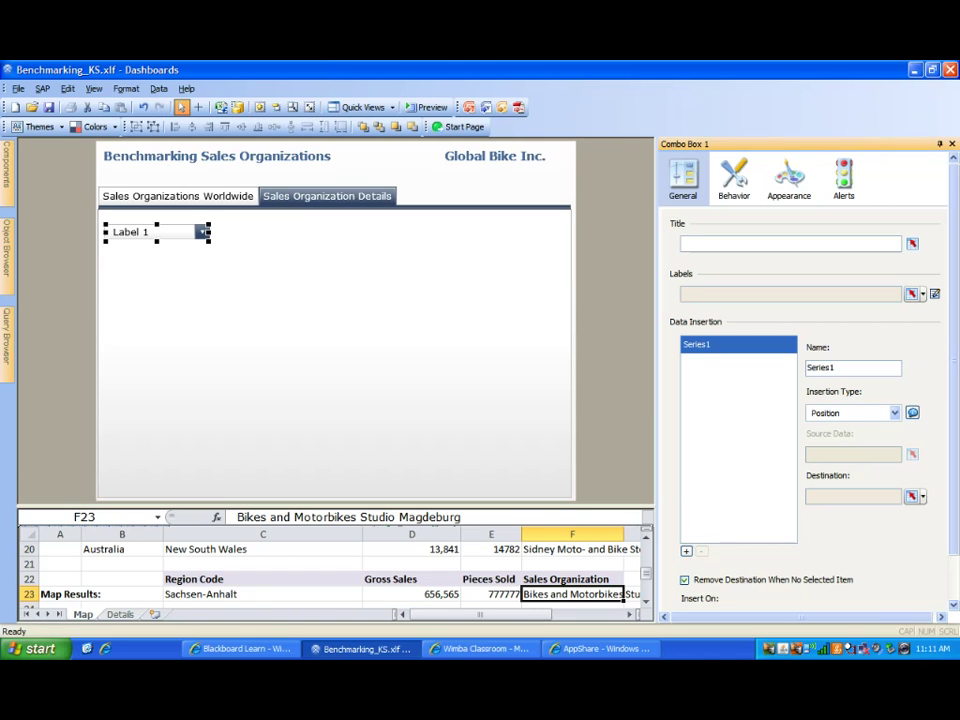
Title the combo box "Select Region".
text(Select R)
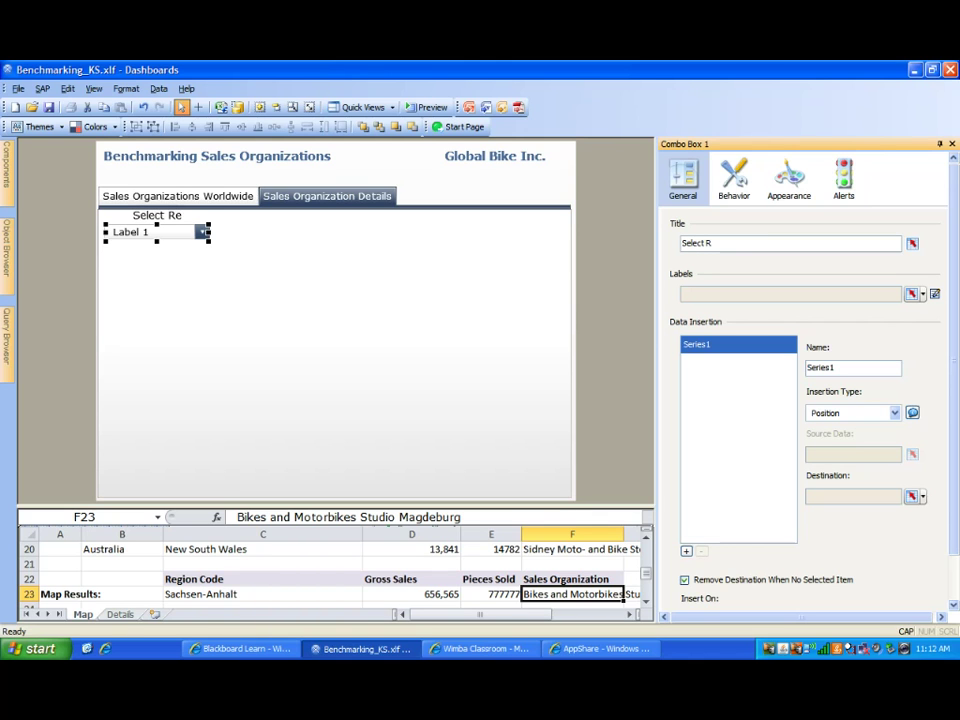
text(egiop)
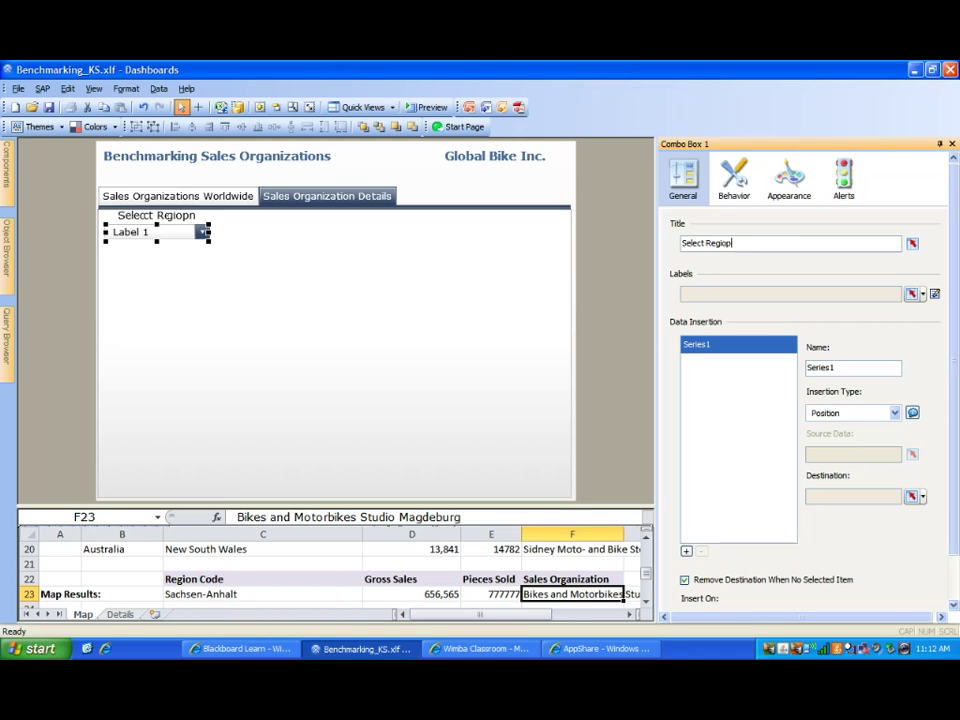
key(BackSpace)
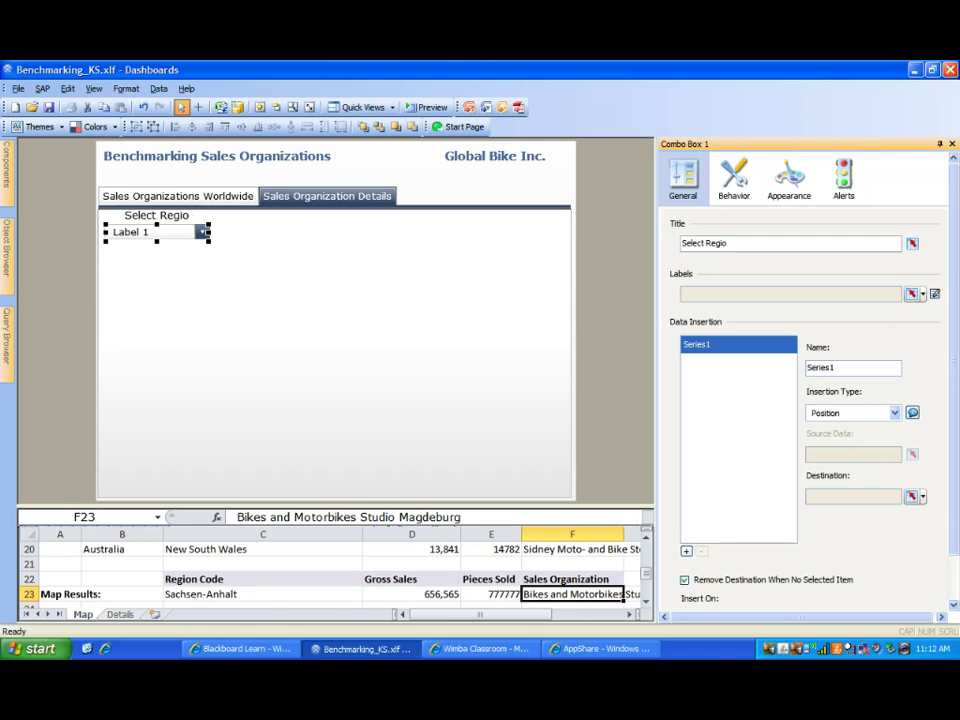
text(n)
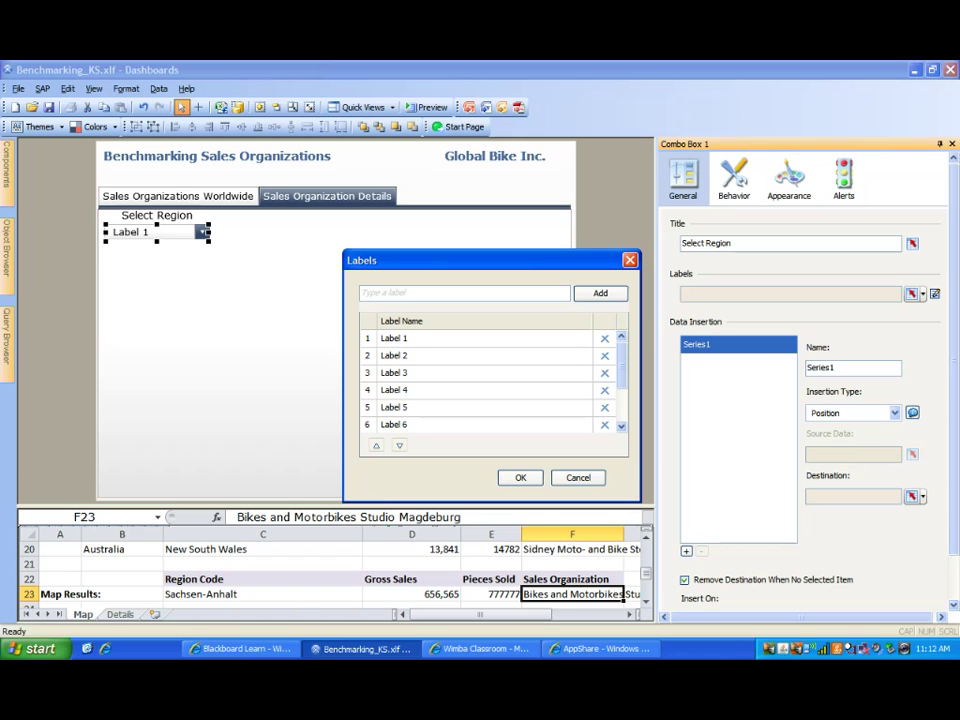
double_click(394, 338)
text(A)
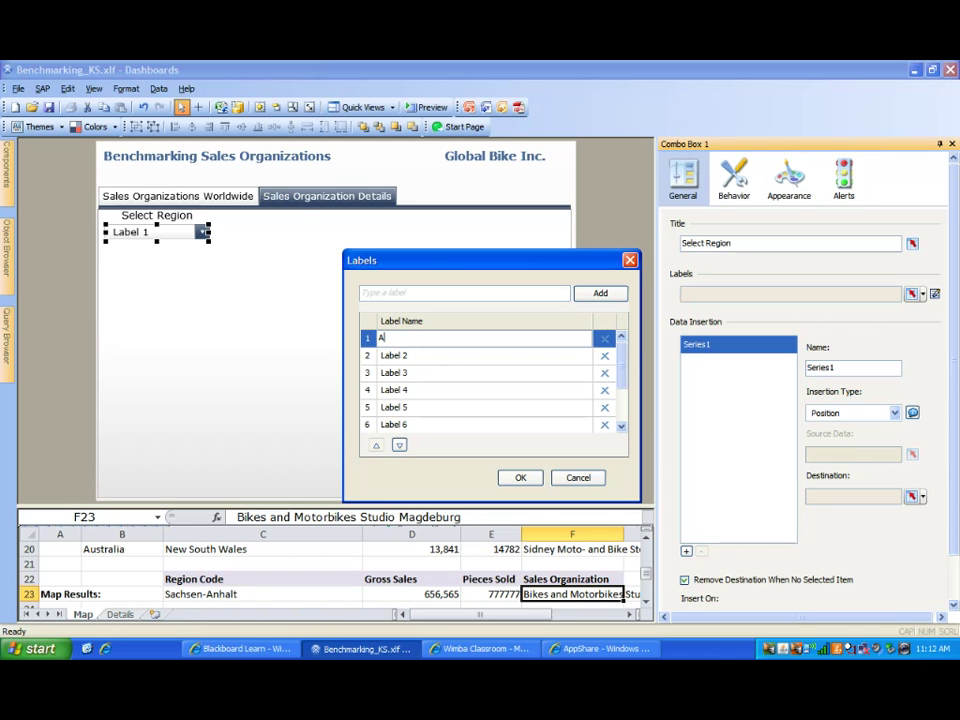
text(ustra)
key(BackSpace)
key(BackSpace)
key(BackSpace)
key(BackSpace)
key(BackSpace)
key(BackSpace)
click(578, 477)
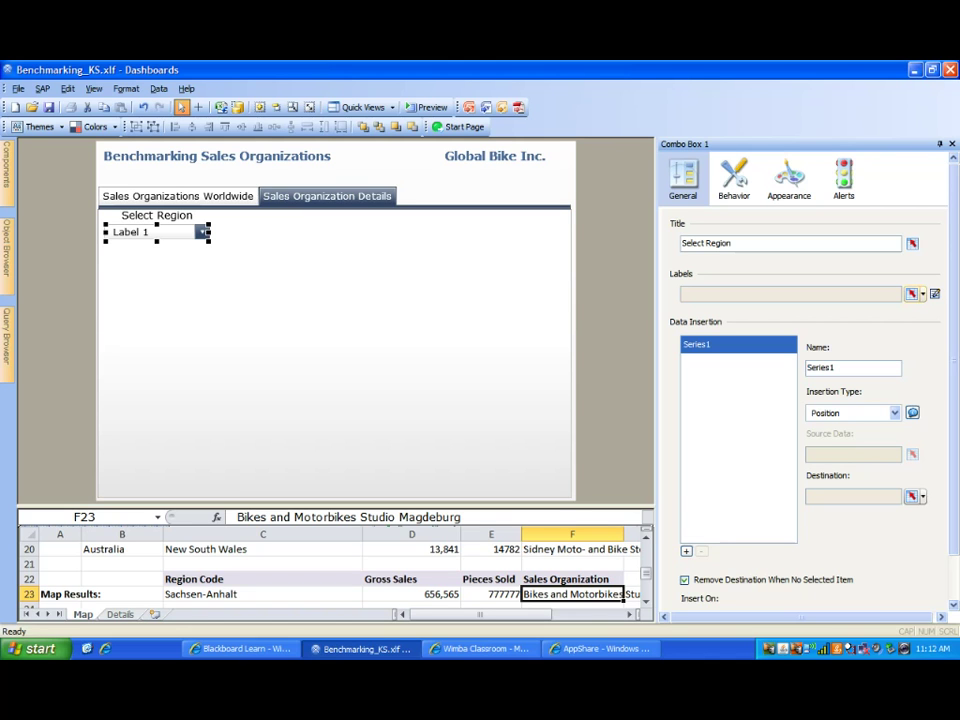
Link the combo box labels to the Continent entries in Details!$B$5:$B$13.
click(911, 293)
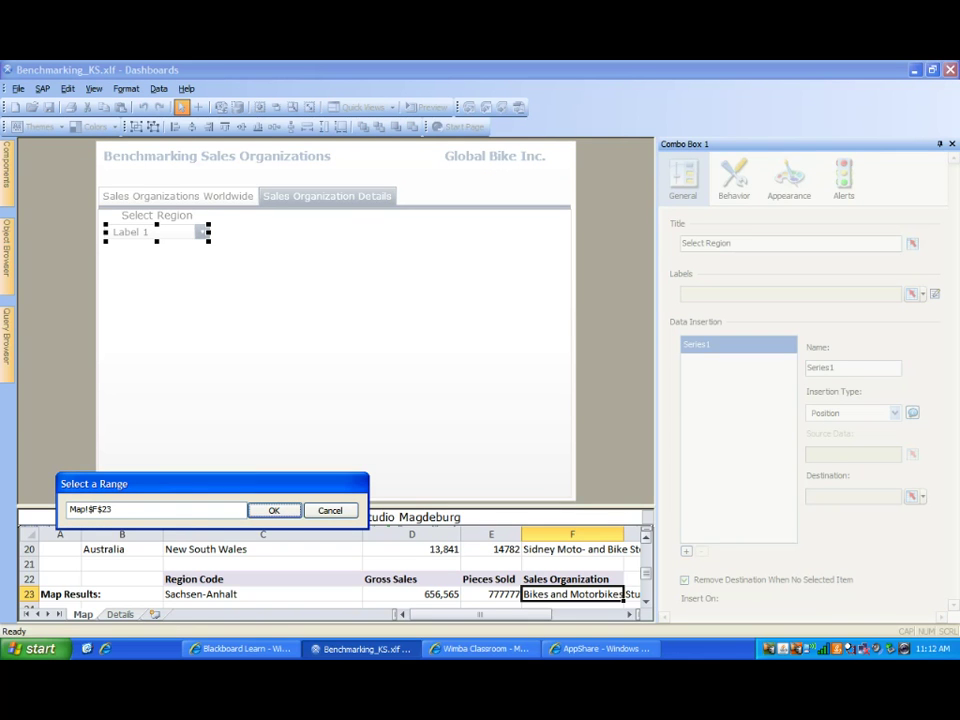
drag(645, 573, 645, 562)
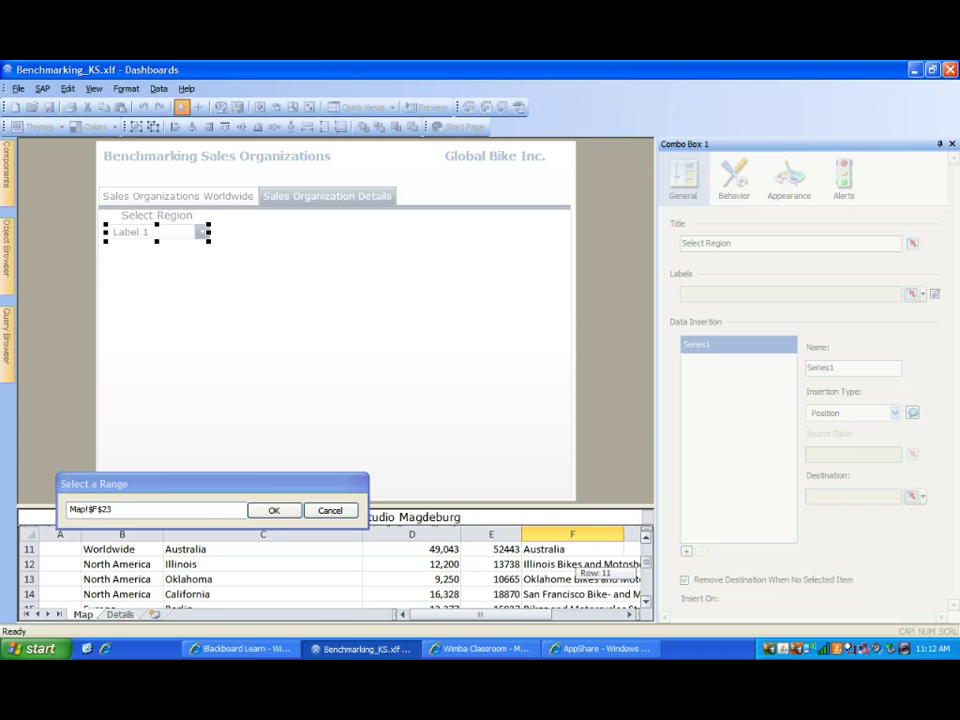
drag(646, 566, 646, 556)
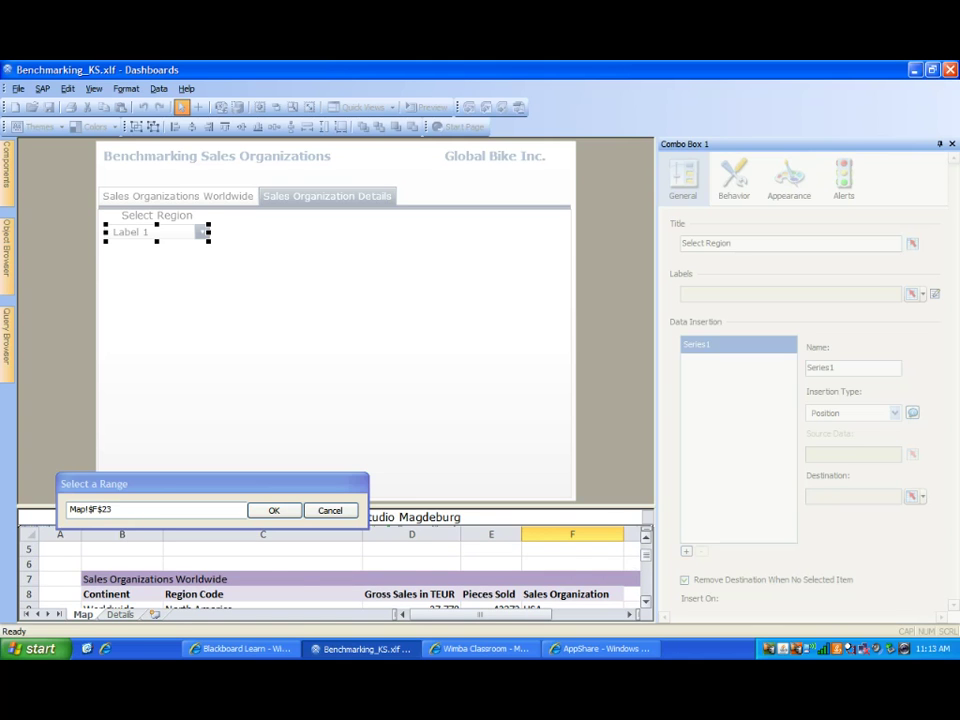
click(120, 614)
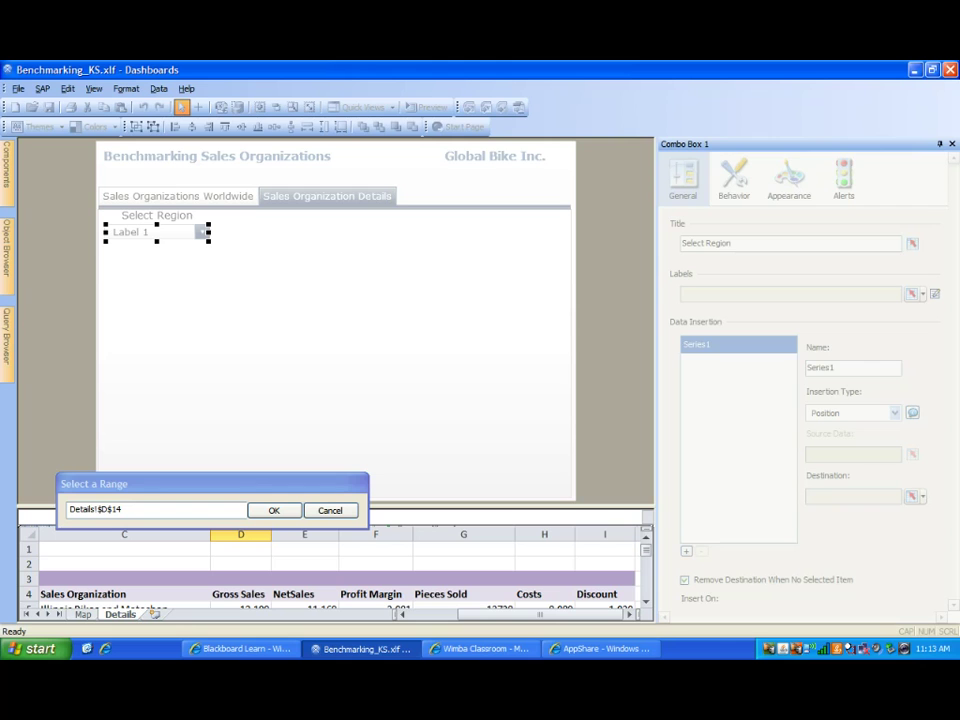
click(646, 601)
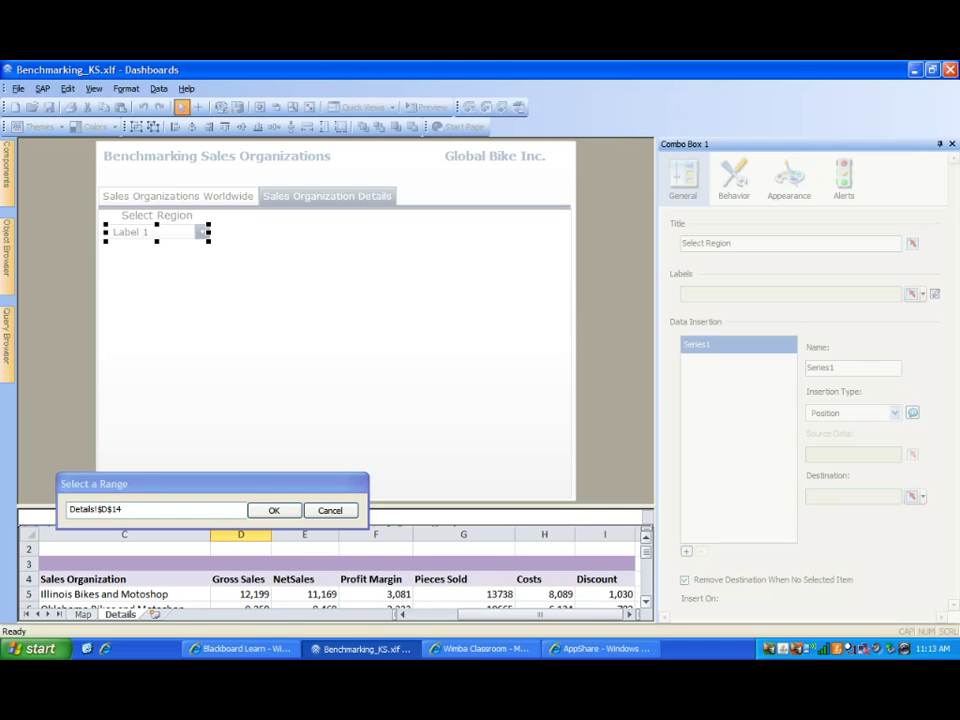
click(646, 601)
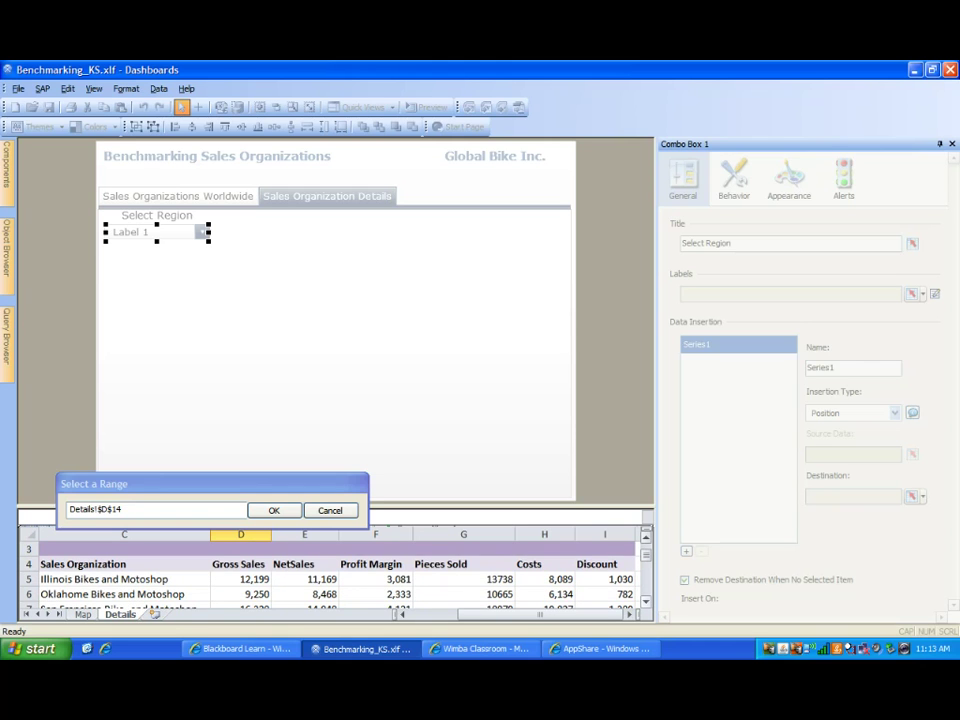
click(402, 614)
click(402, 614)
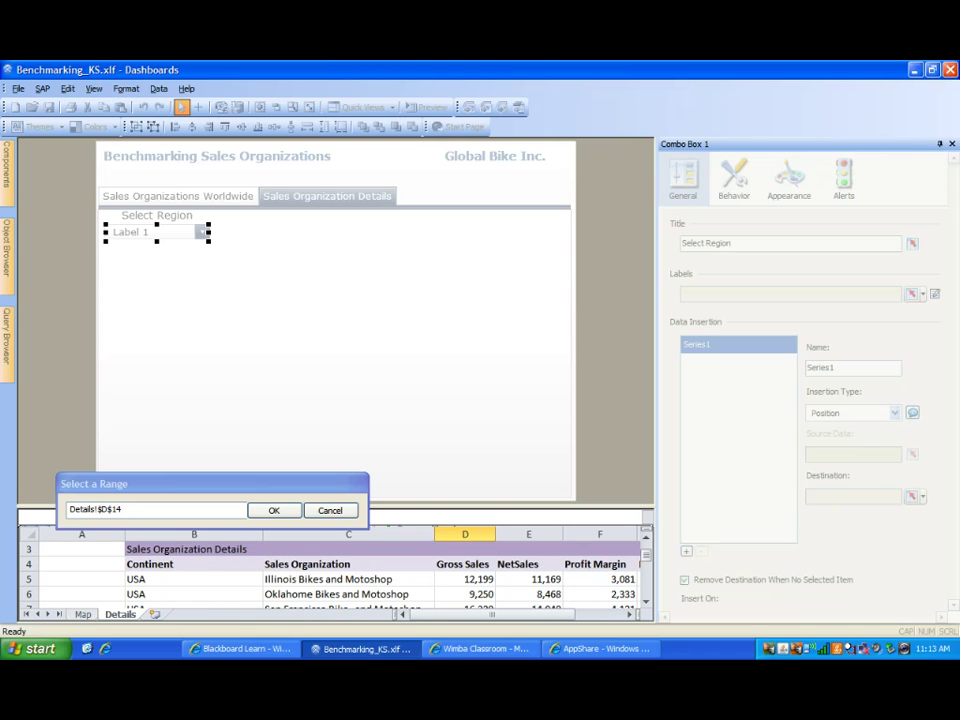
drag(150, 579, 200, 596)
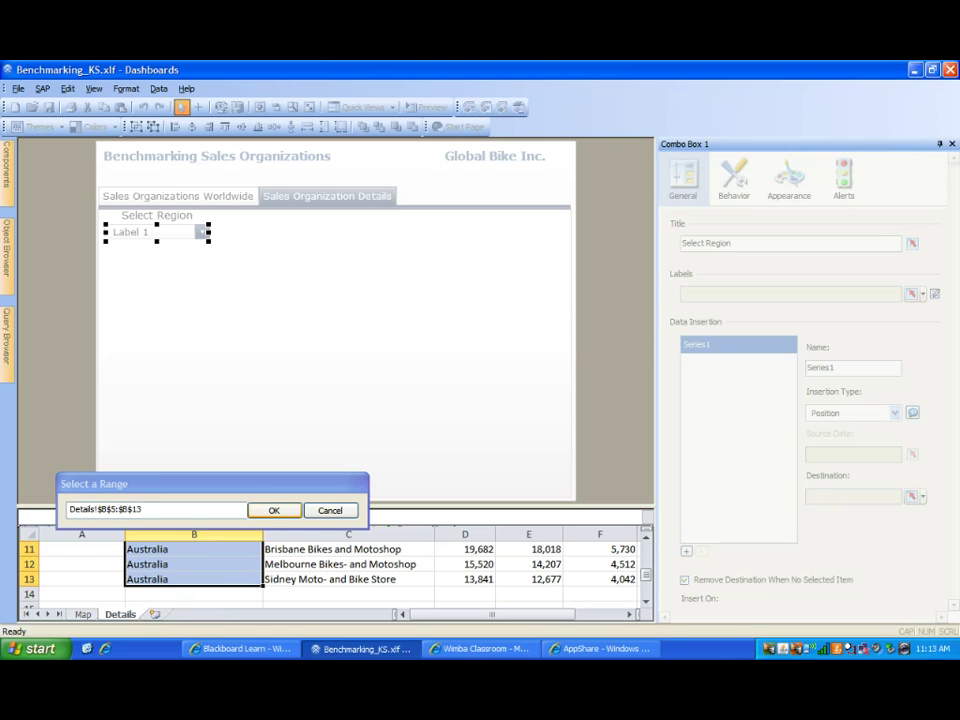
click(273, 510)
click(273, 510)
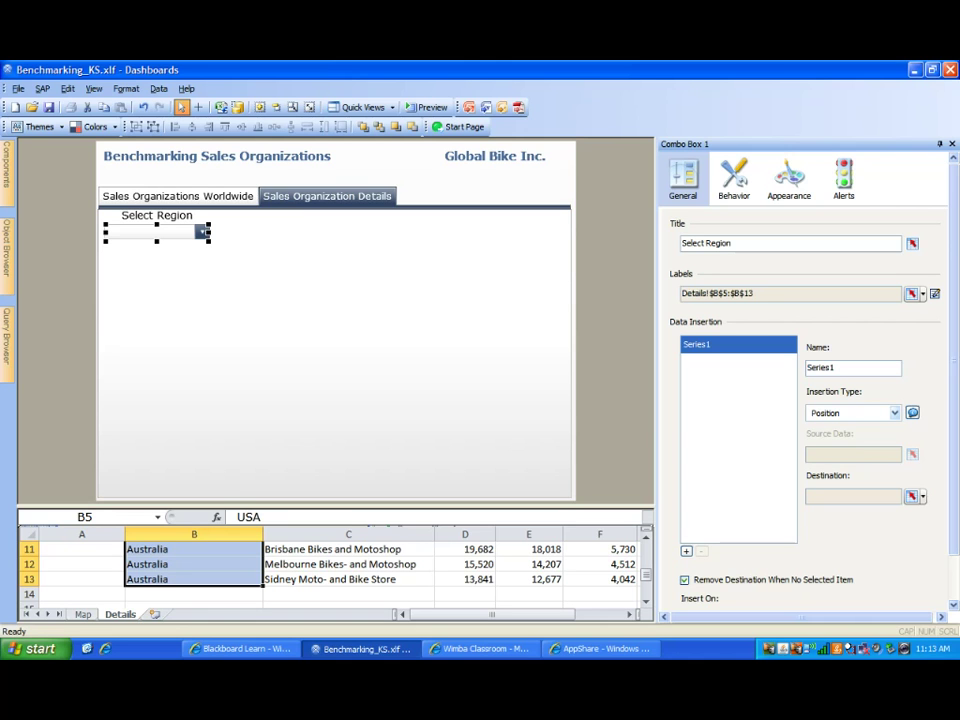
Set the combo box's insertion type to Filtered Rows and link its source data to Details!$B$5:$I$13.
click(894, 412)
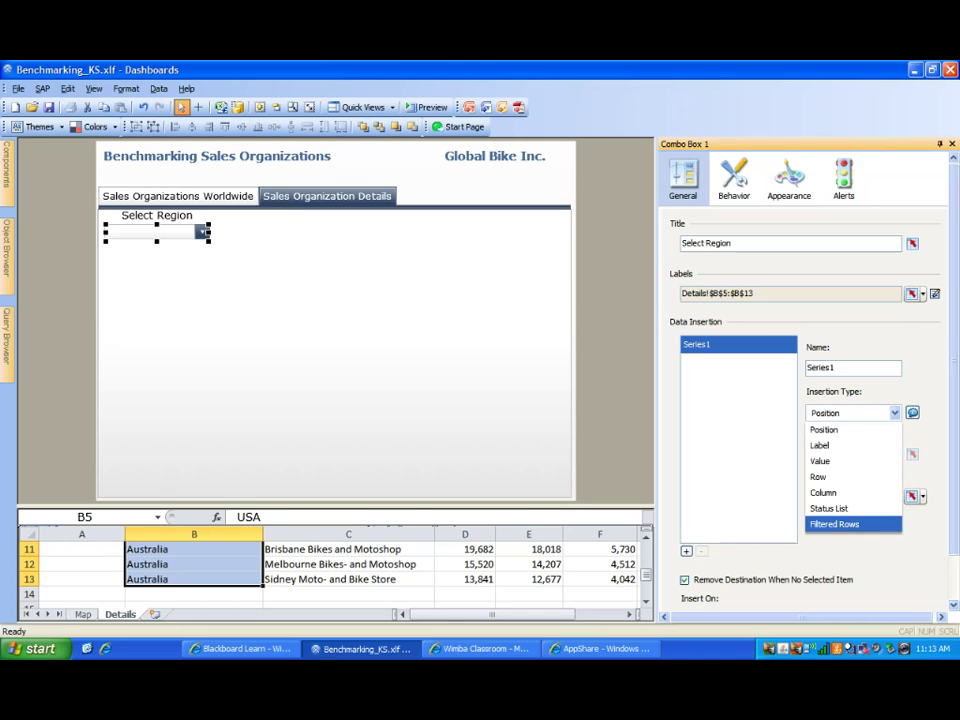
click(834, 524)
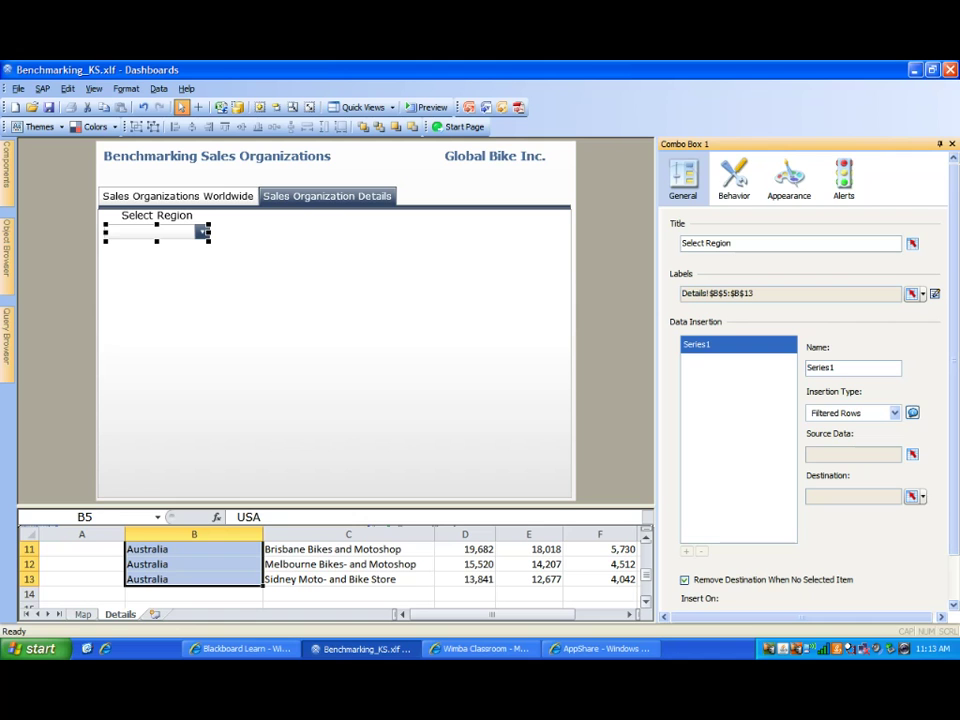
drag(646, 575, 646, 549)
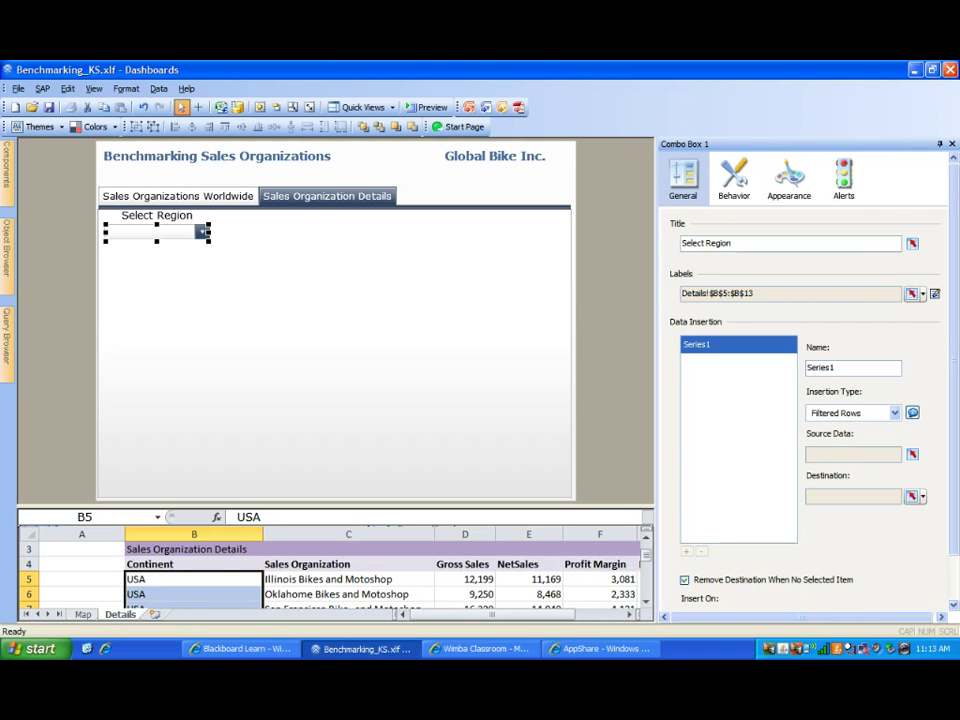
click(193, 579)
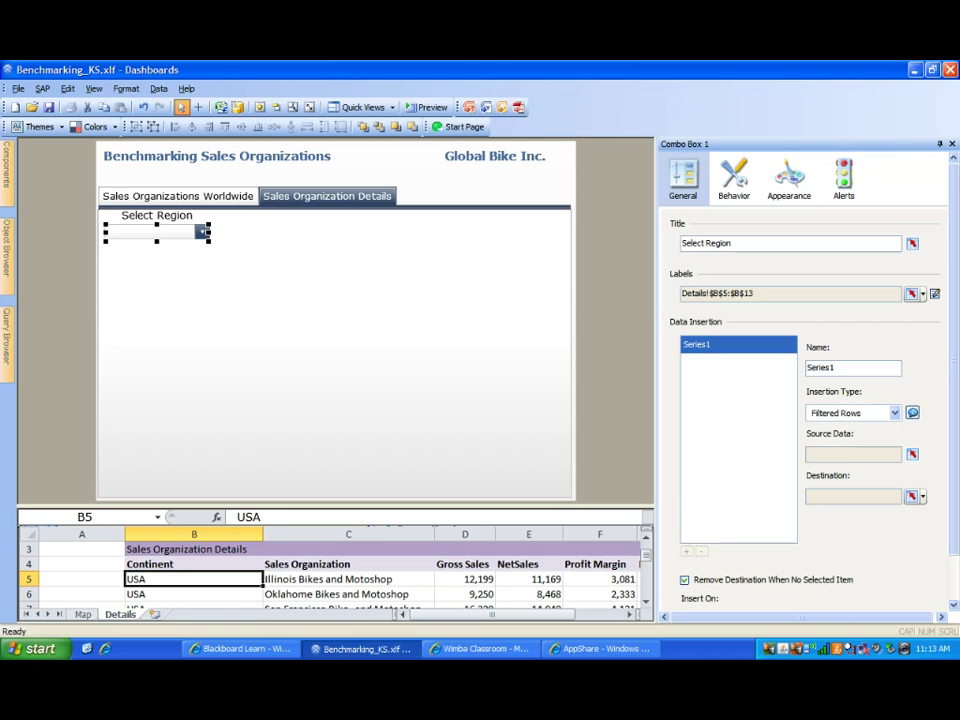
drag(194, 579, 637, 588)
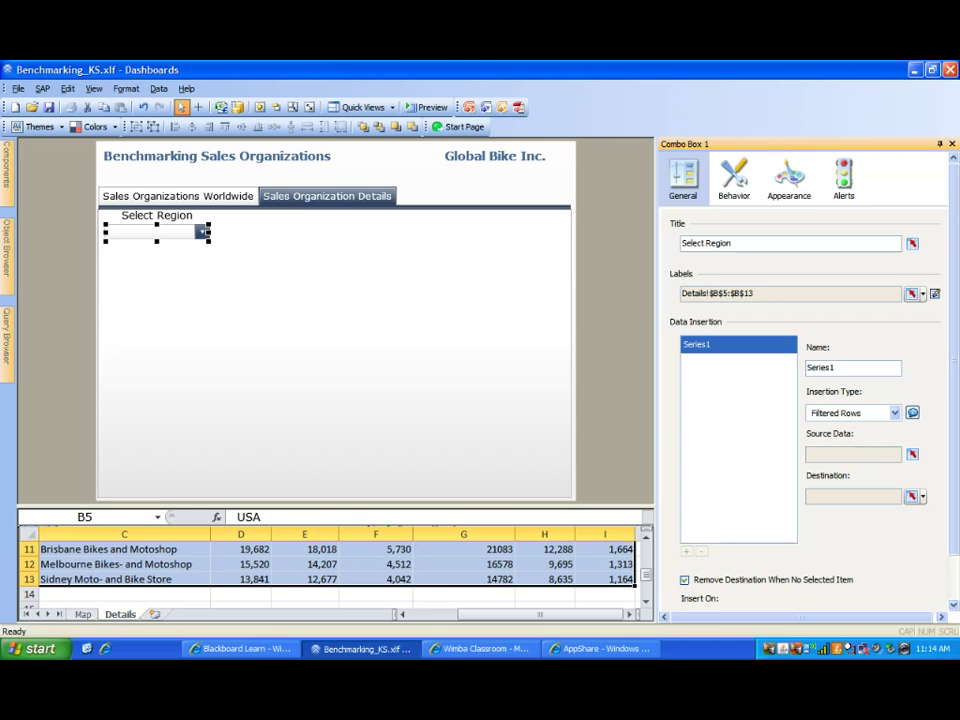
click(912, 454)
click(274, 510)
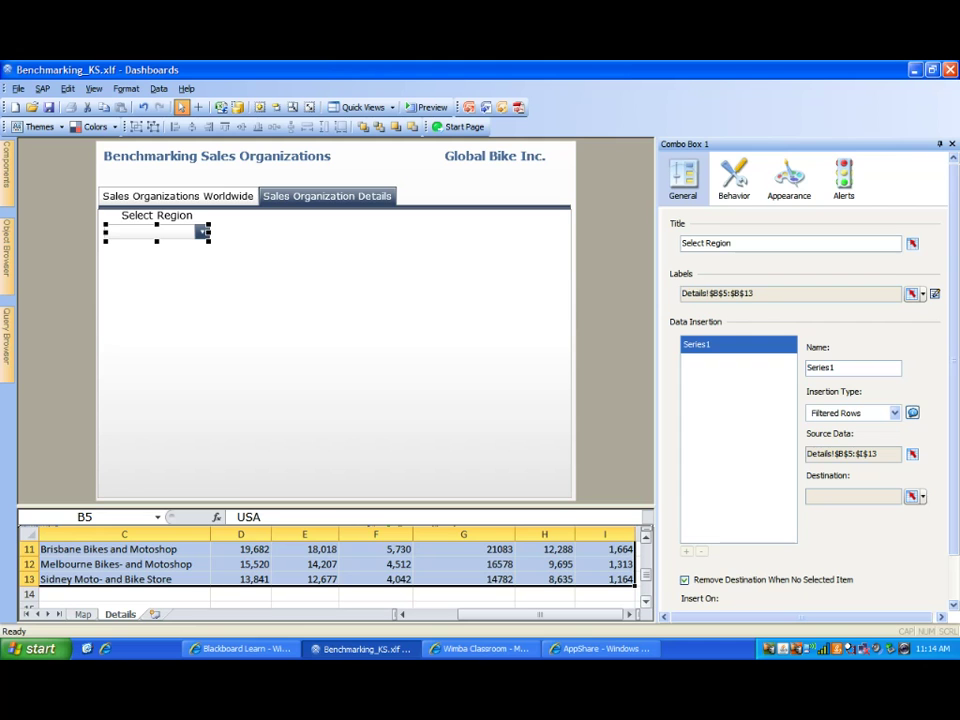
Link the combo box's destination to the Details Result range Details!$B$17:$I$19.
scroll(330, 565, down, 3)
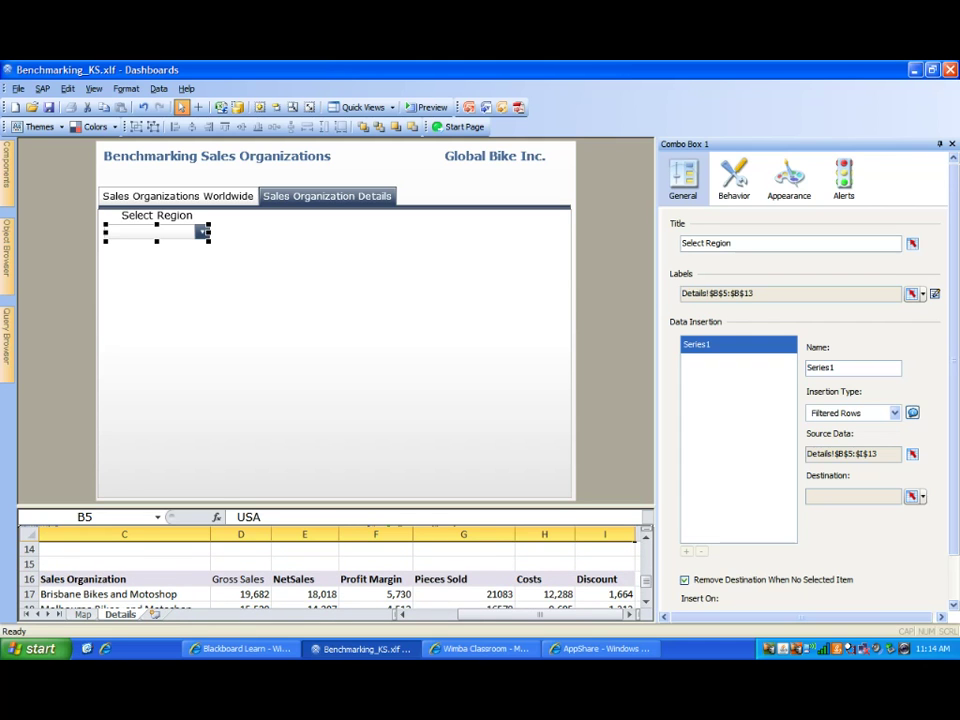
click(432, 614)
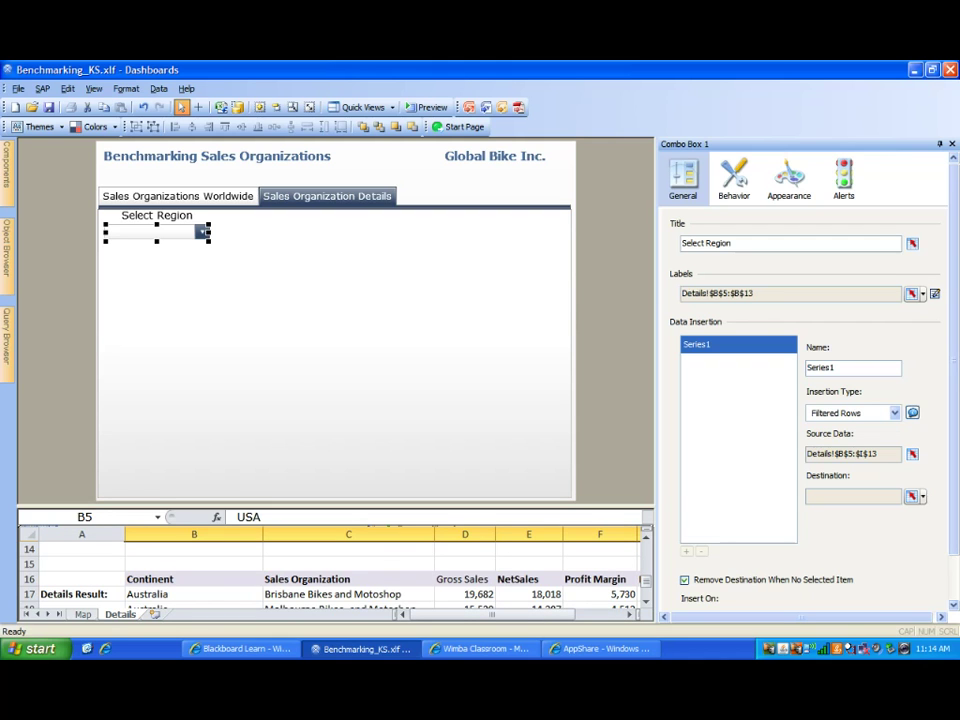
mouse_move(194, 594)
mouse_down()
mouse_move(194, 604)
mouse_move(194, 579)
mouse_up()
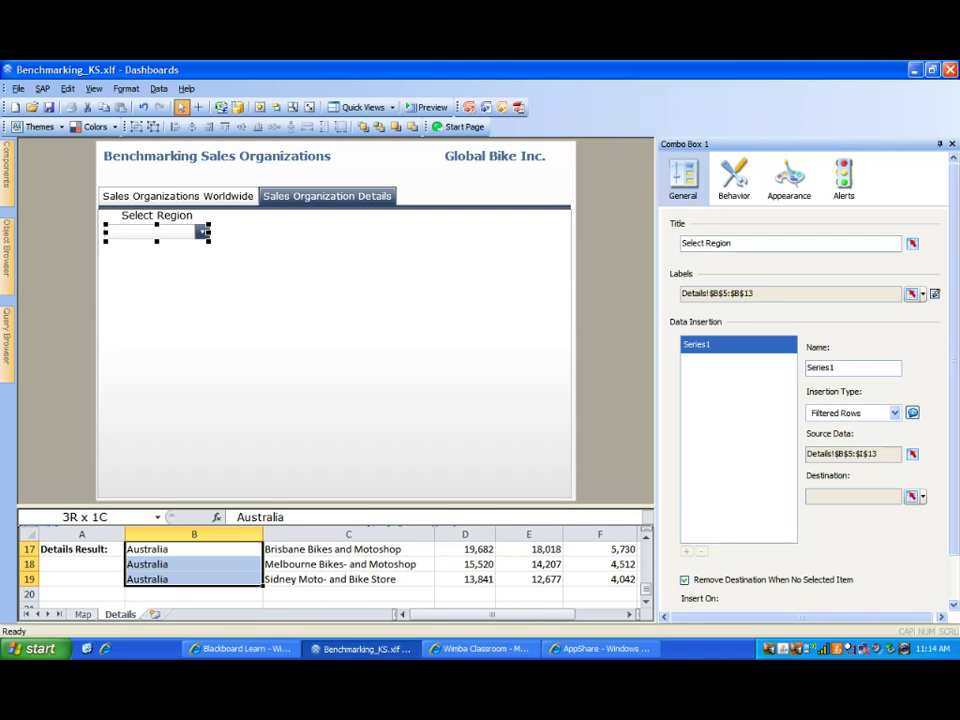
drag(194, 579, 620, 580)
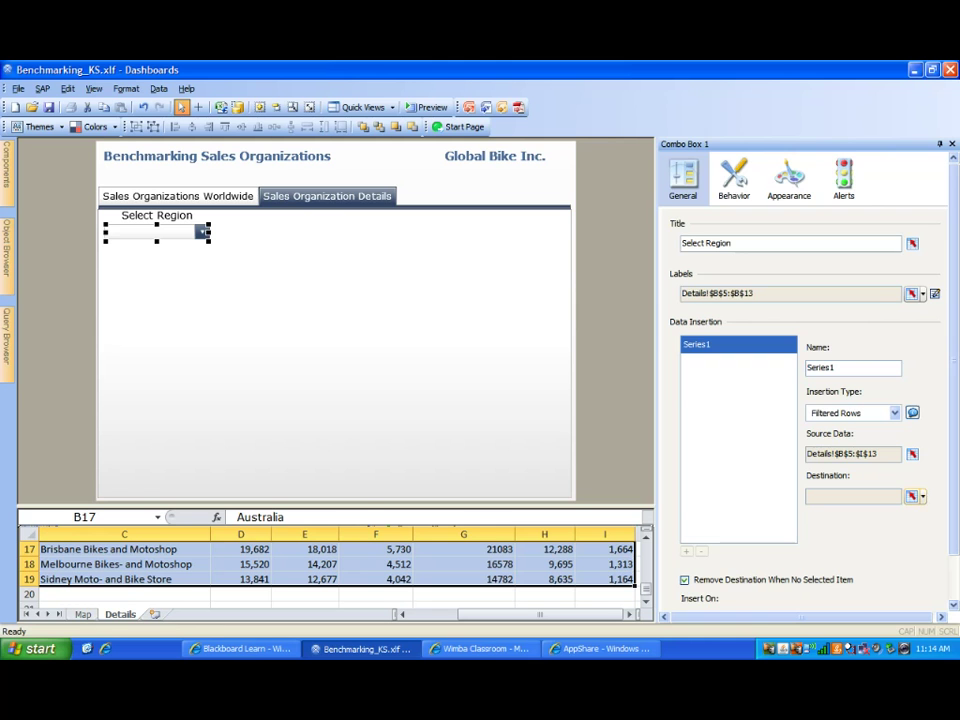
click(912, 496)
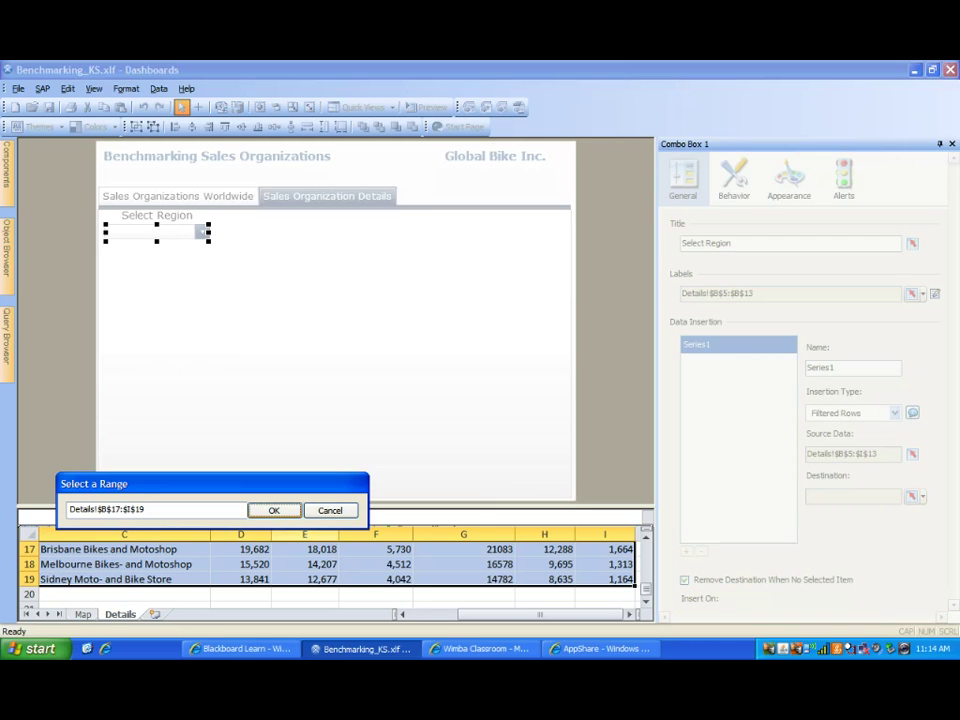
click(273, 510)
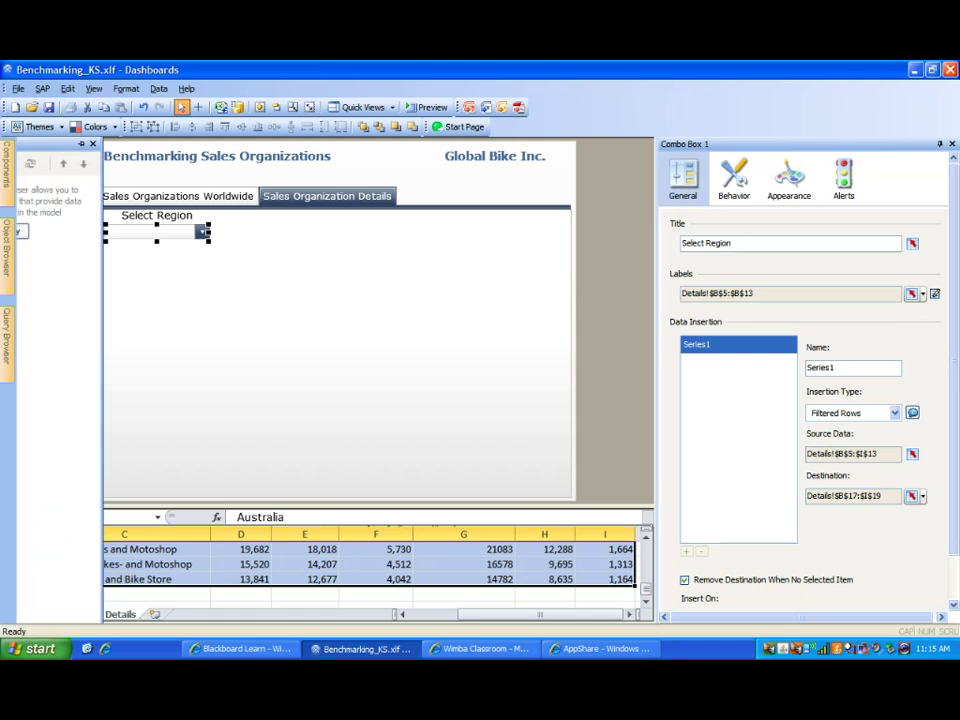
Add a Stacked Bar Chart to the Sales Organization Details tab, placing it to the right of the Select Region combo box.
mouse_move(7, 172)
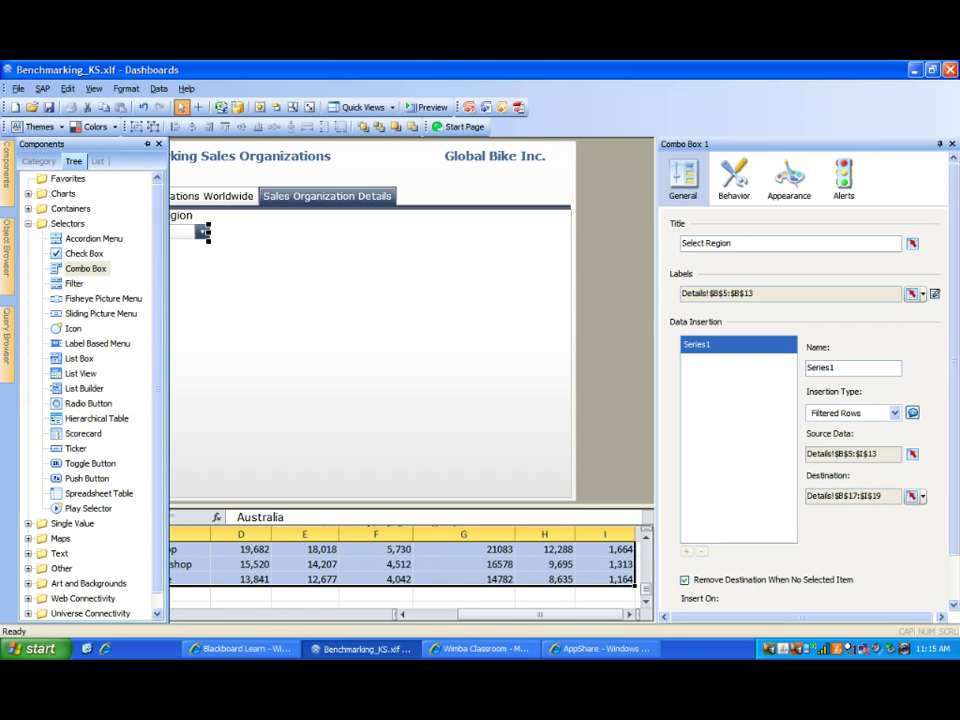
click(28, 223)
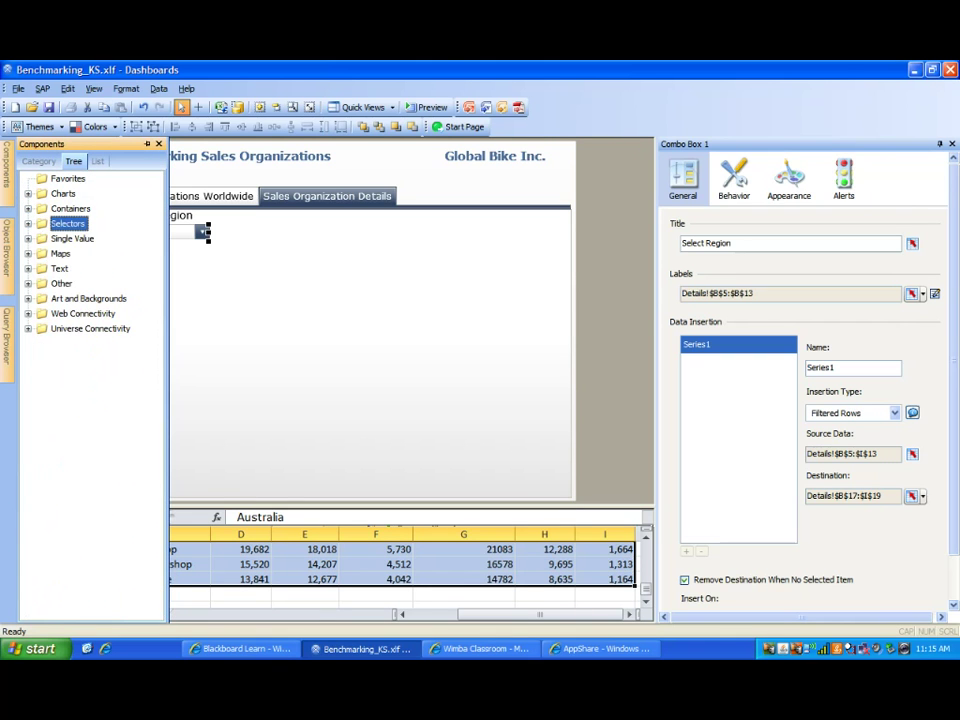
click(28, 193)
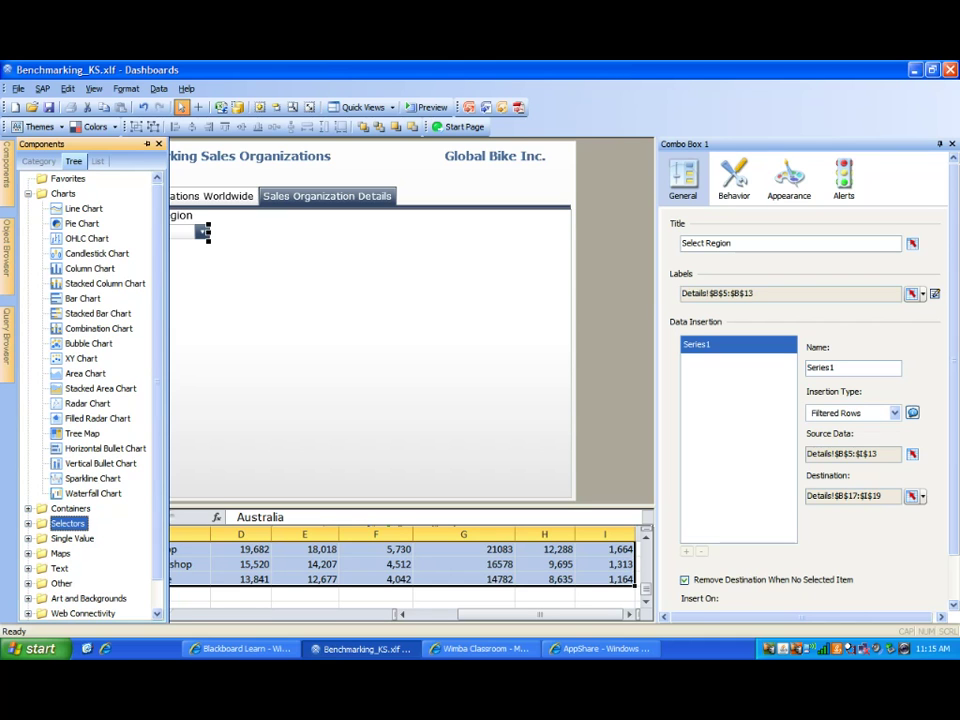
click(97, 313)
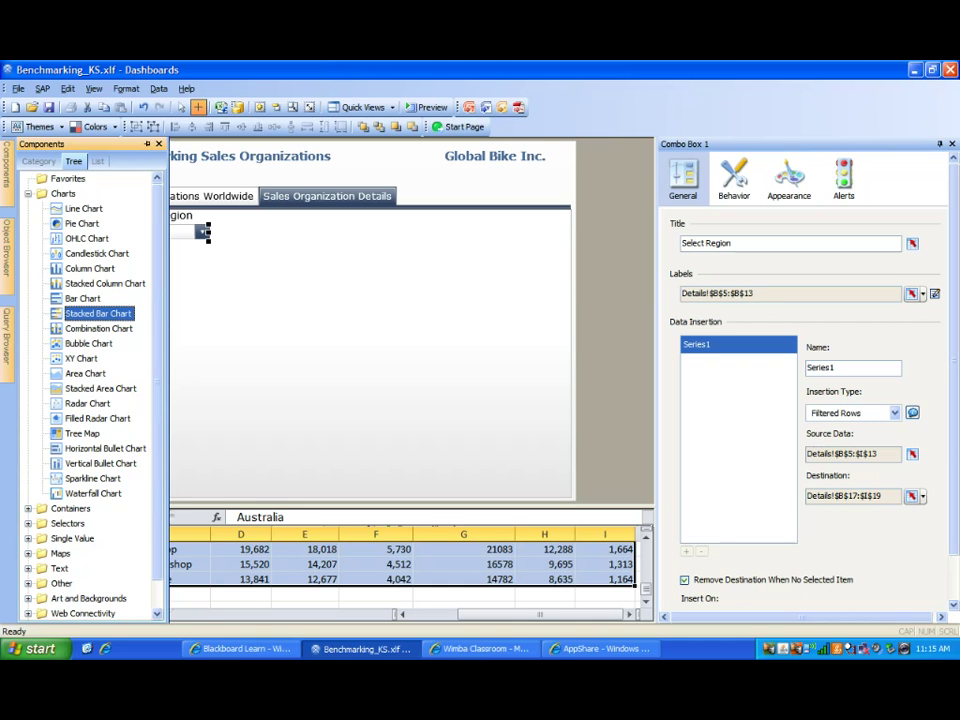
click(245, 232)
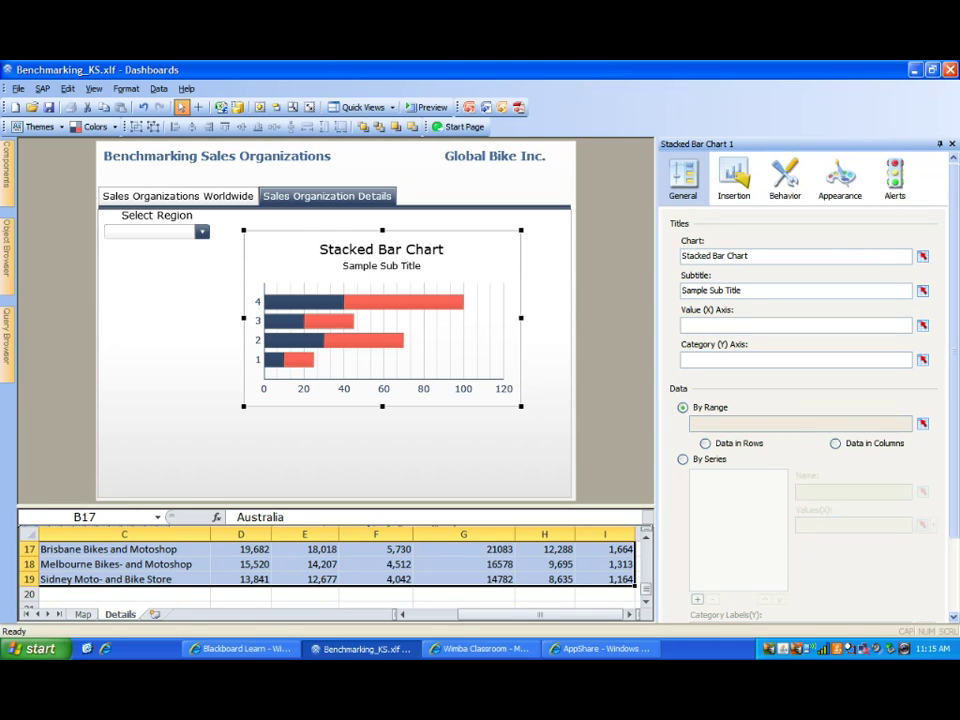
Title the stacked bar chart "Costs, Discount, Profit Margin".
click(748, 256)
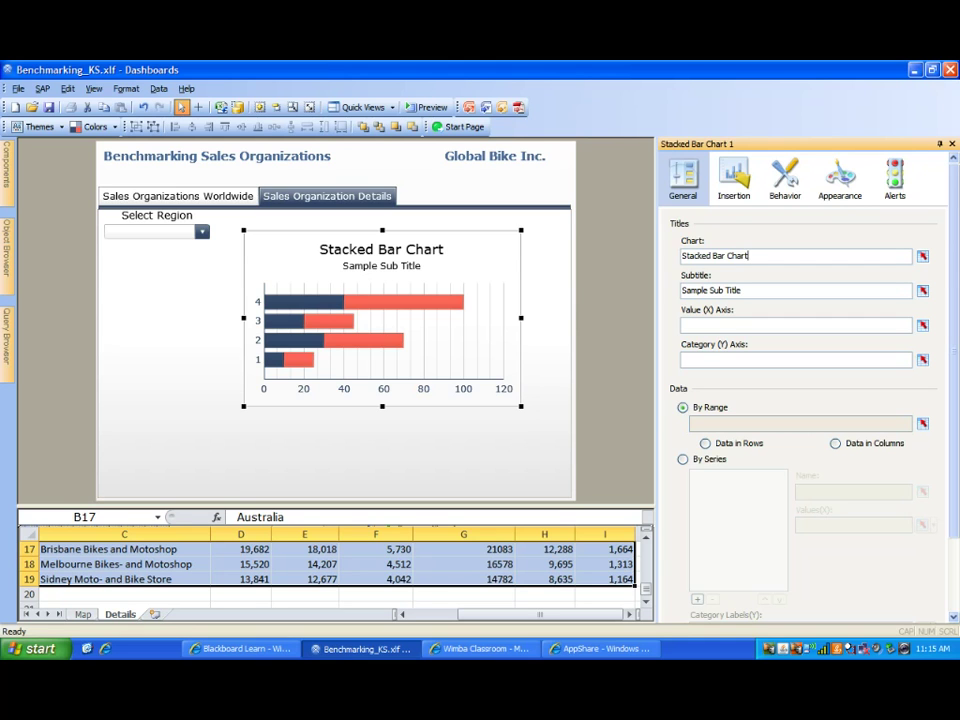
drag(748, 256, 681, 256)
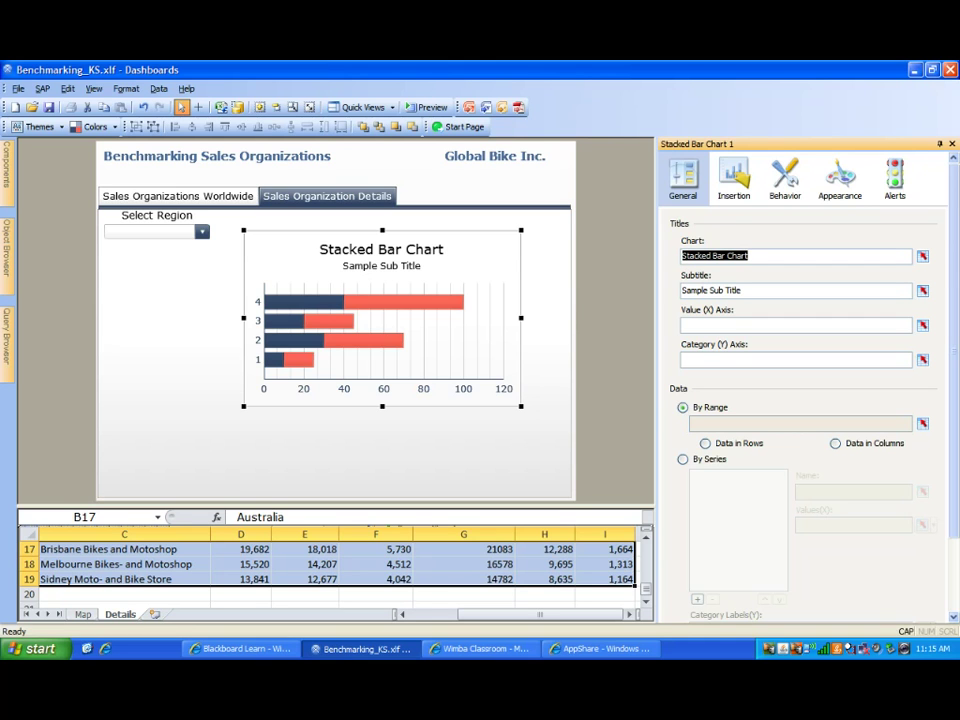
text(Costs)
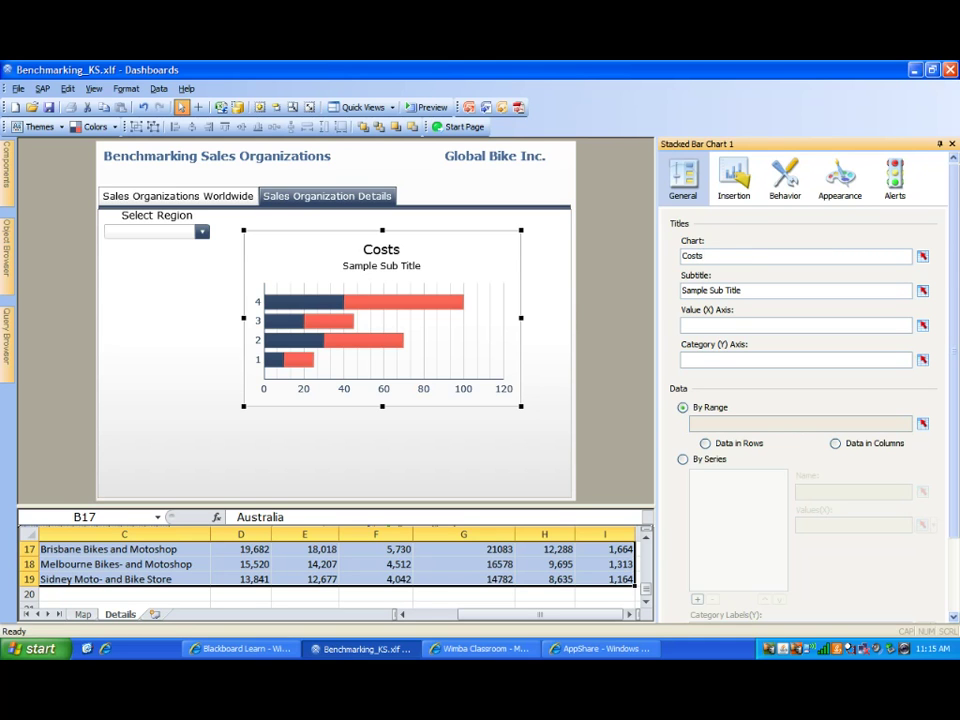
text(, Discount)
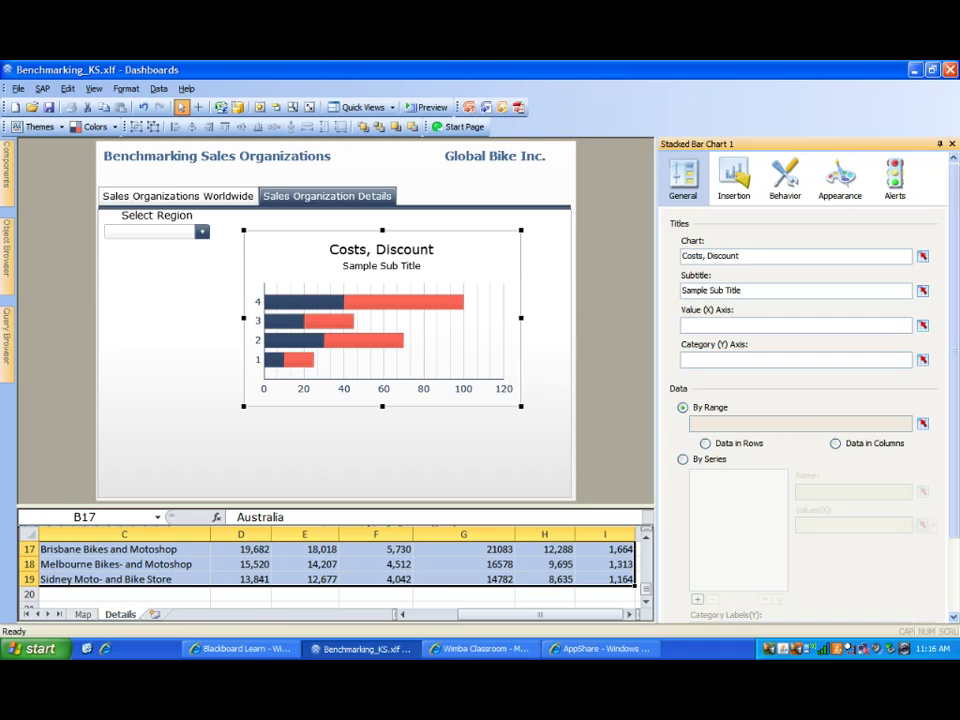
text(,)
key(Caps_Lock)
text(Pro)
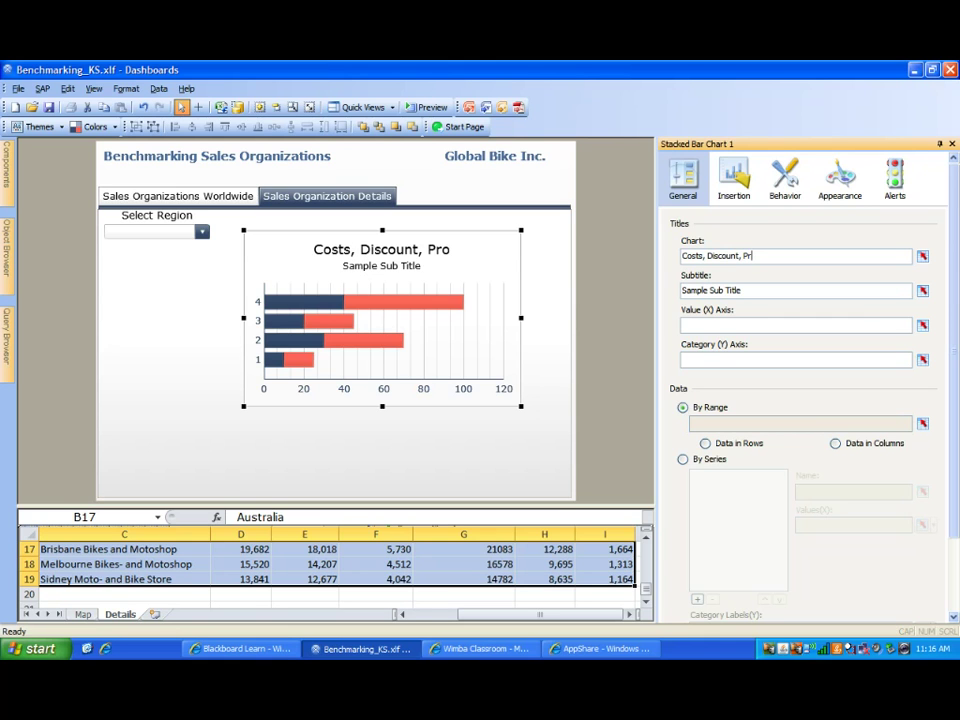
text(fit M)
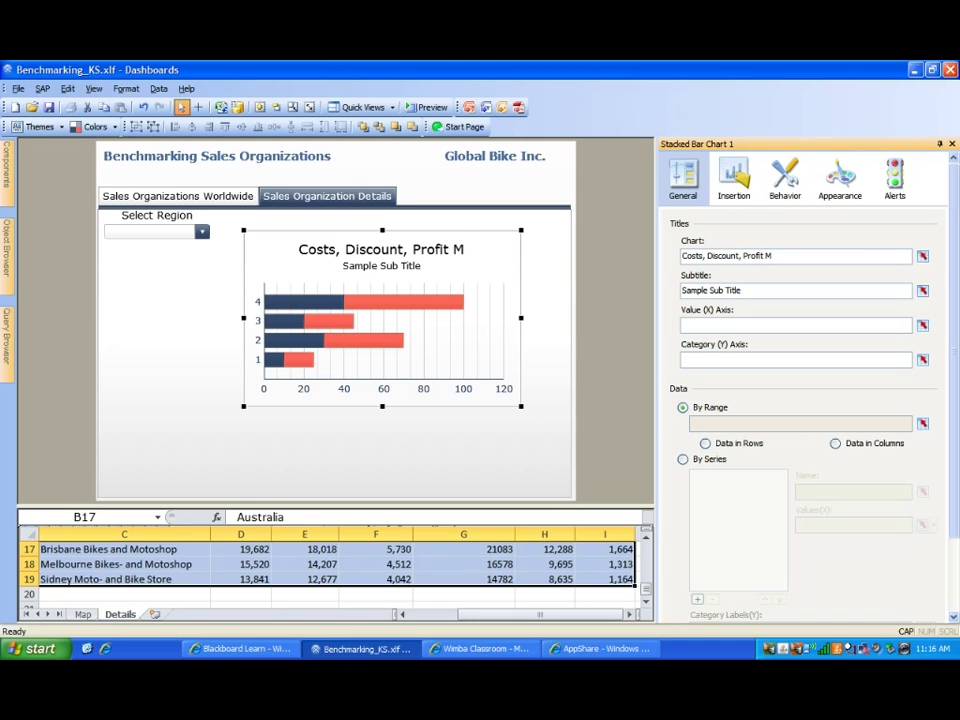
text(argin)
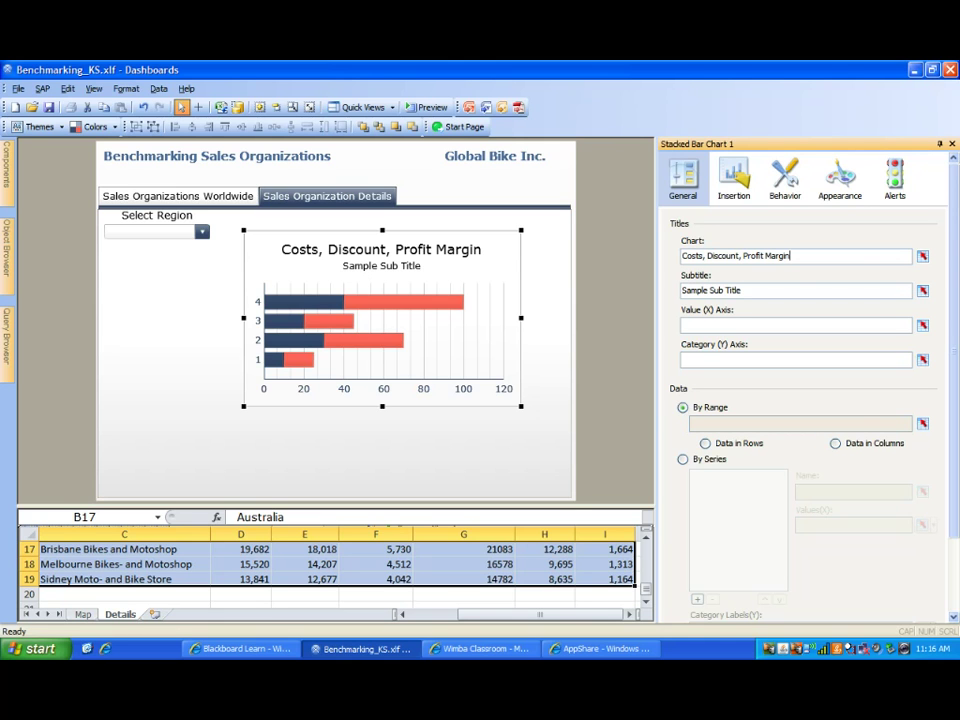
Link the stacked bar chart's subtitle to the result continent cell Details!$B$17.
click(430, 614)
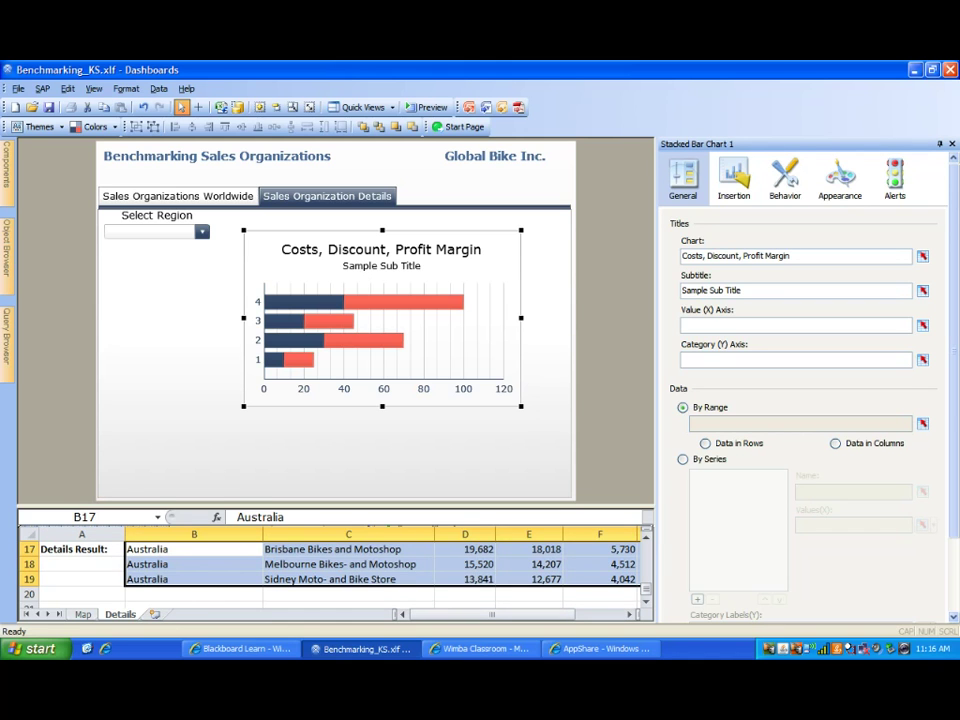
click(193, 549)
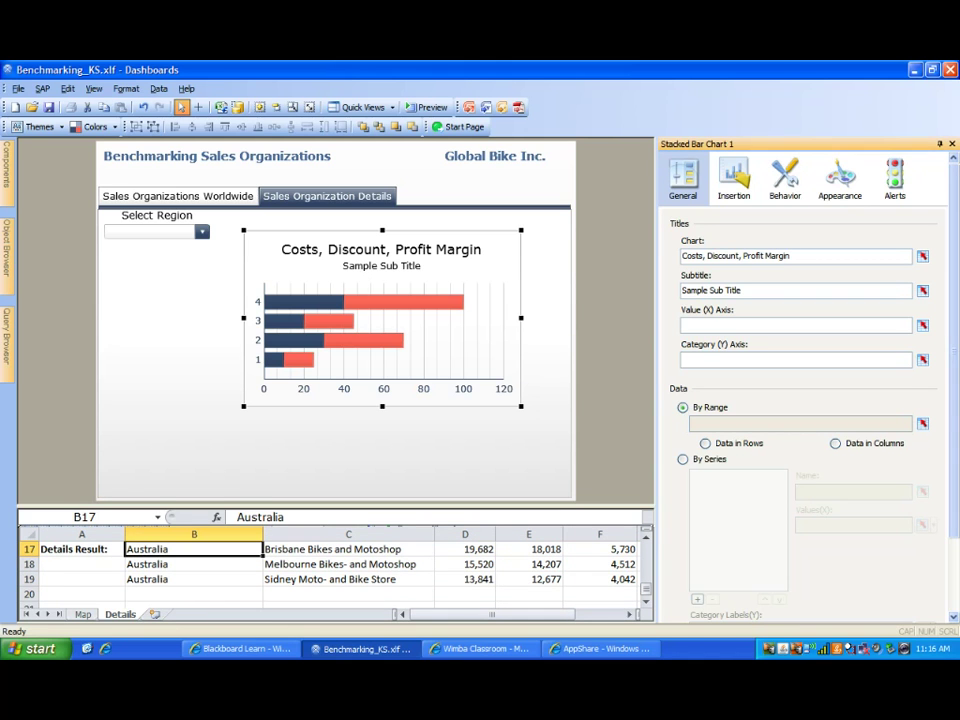
click(922, 423)
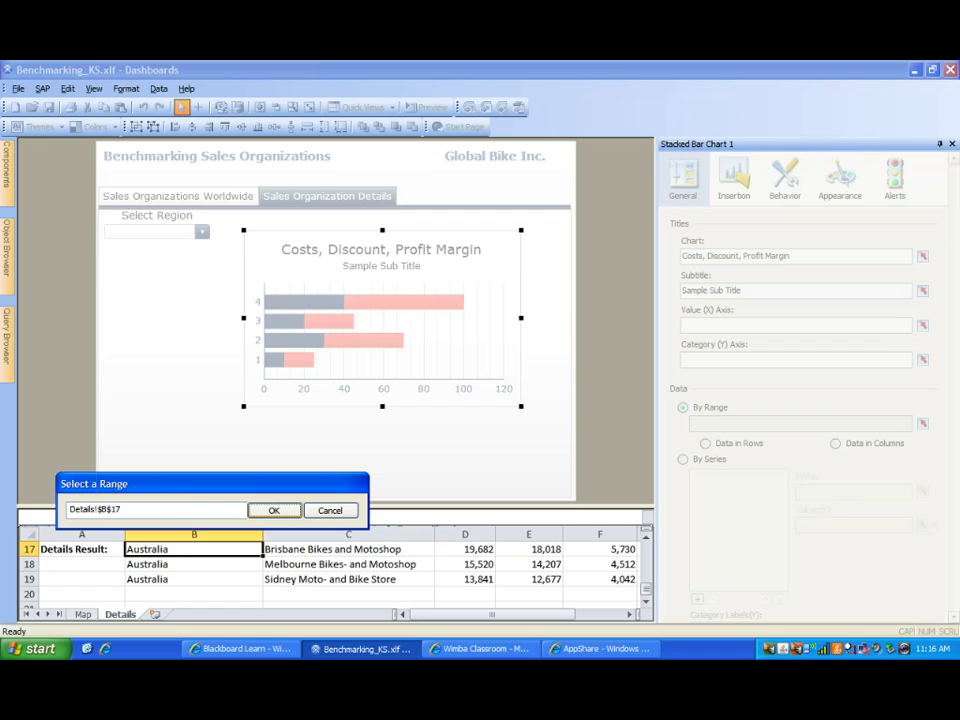
key(Return)
click(273, 510)
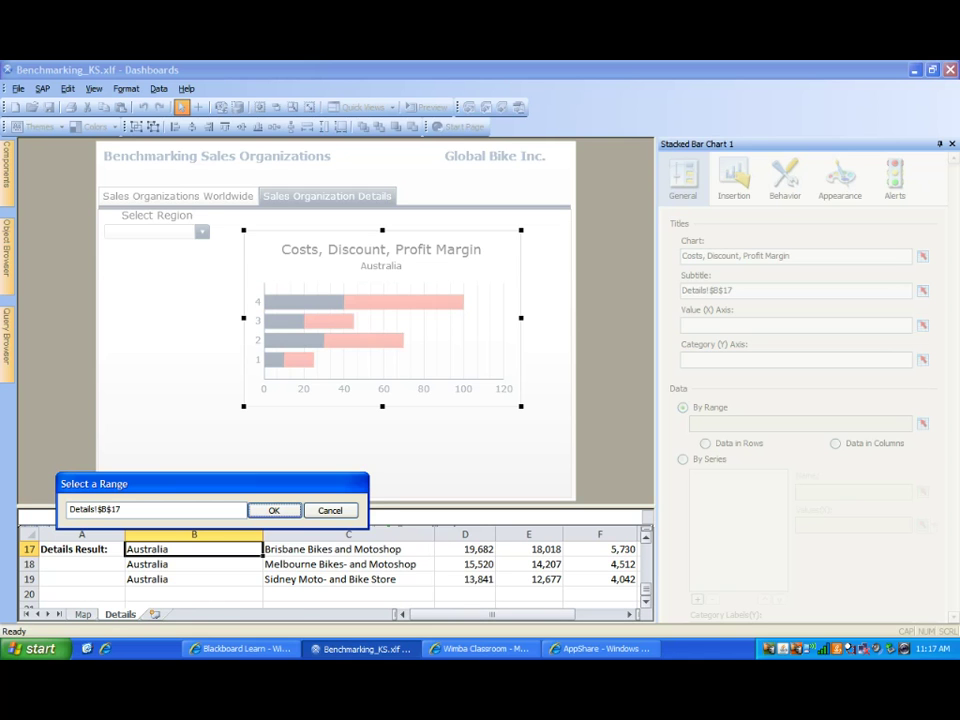
Locate the cells in the Details sheet for the stacked bar chart's data range.
click(645, 558)
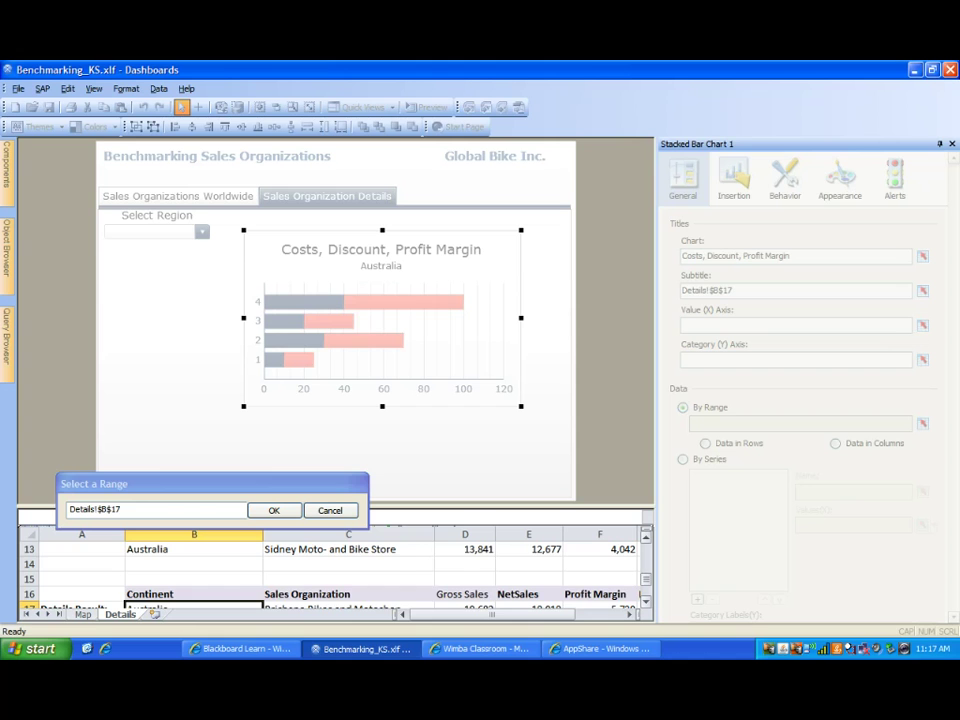
scroll(330, 570, up, 2)
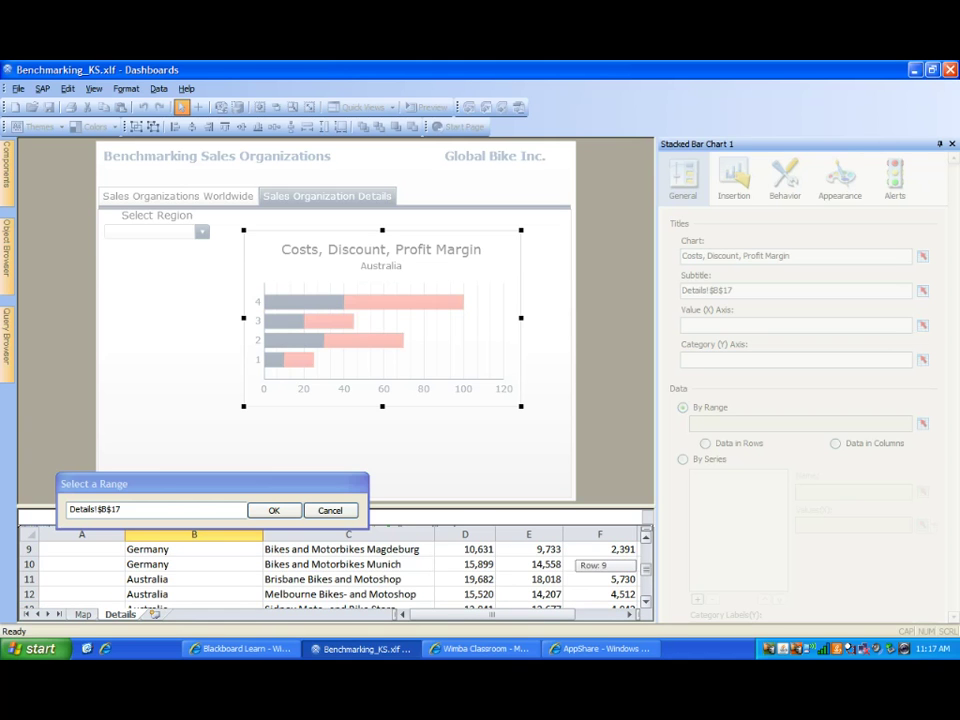